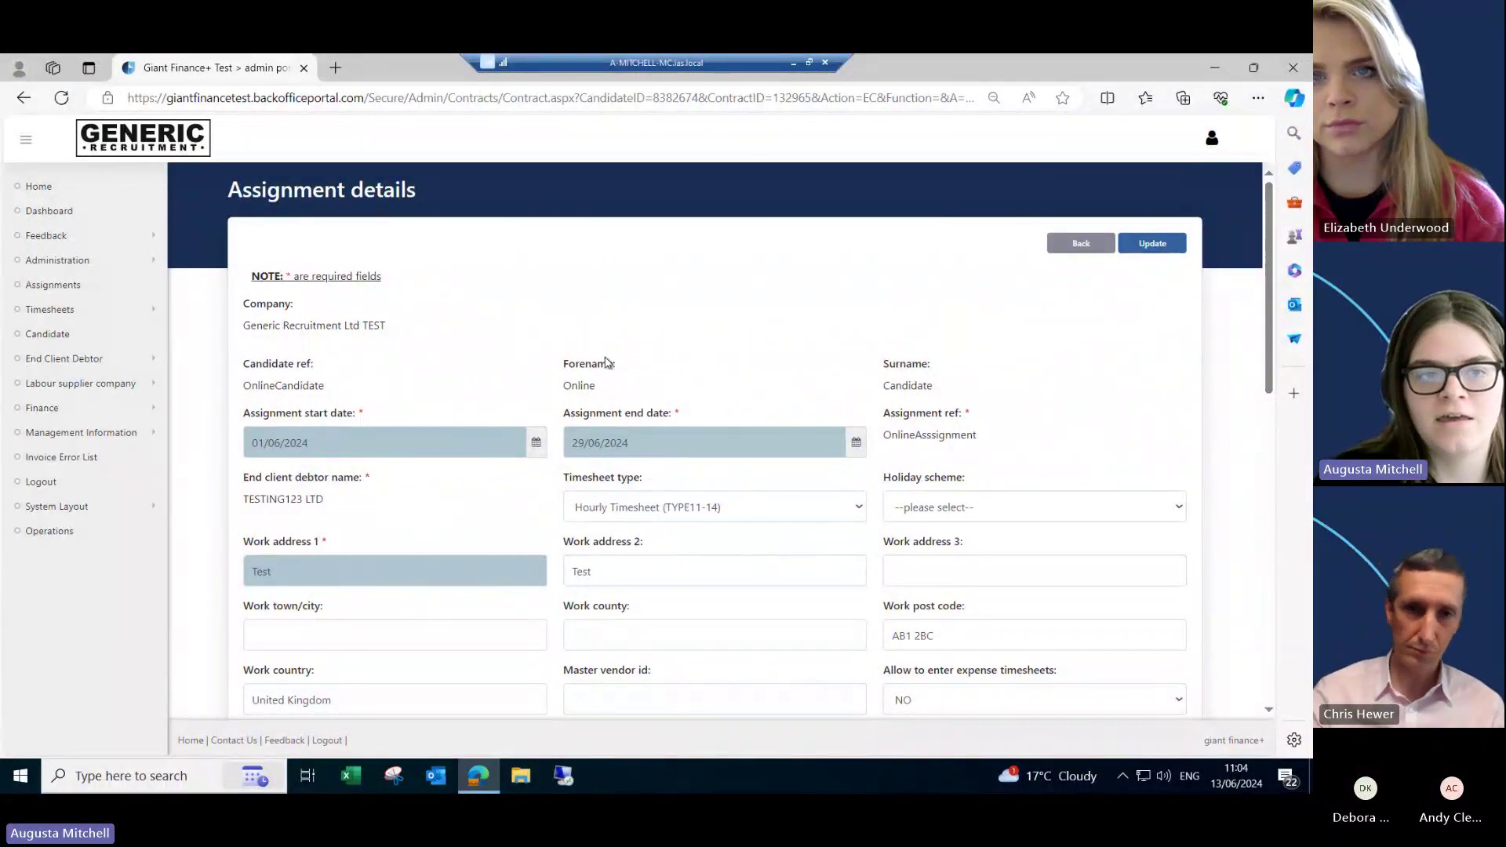
scroll(599, 298, down, 4)
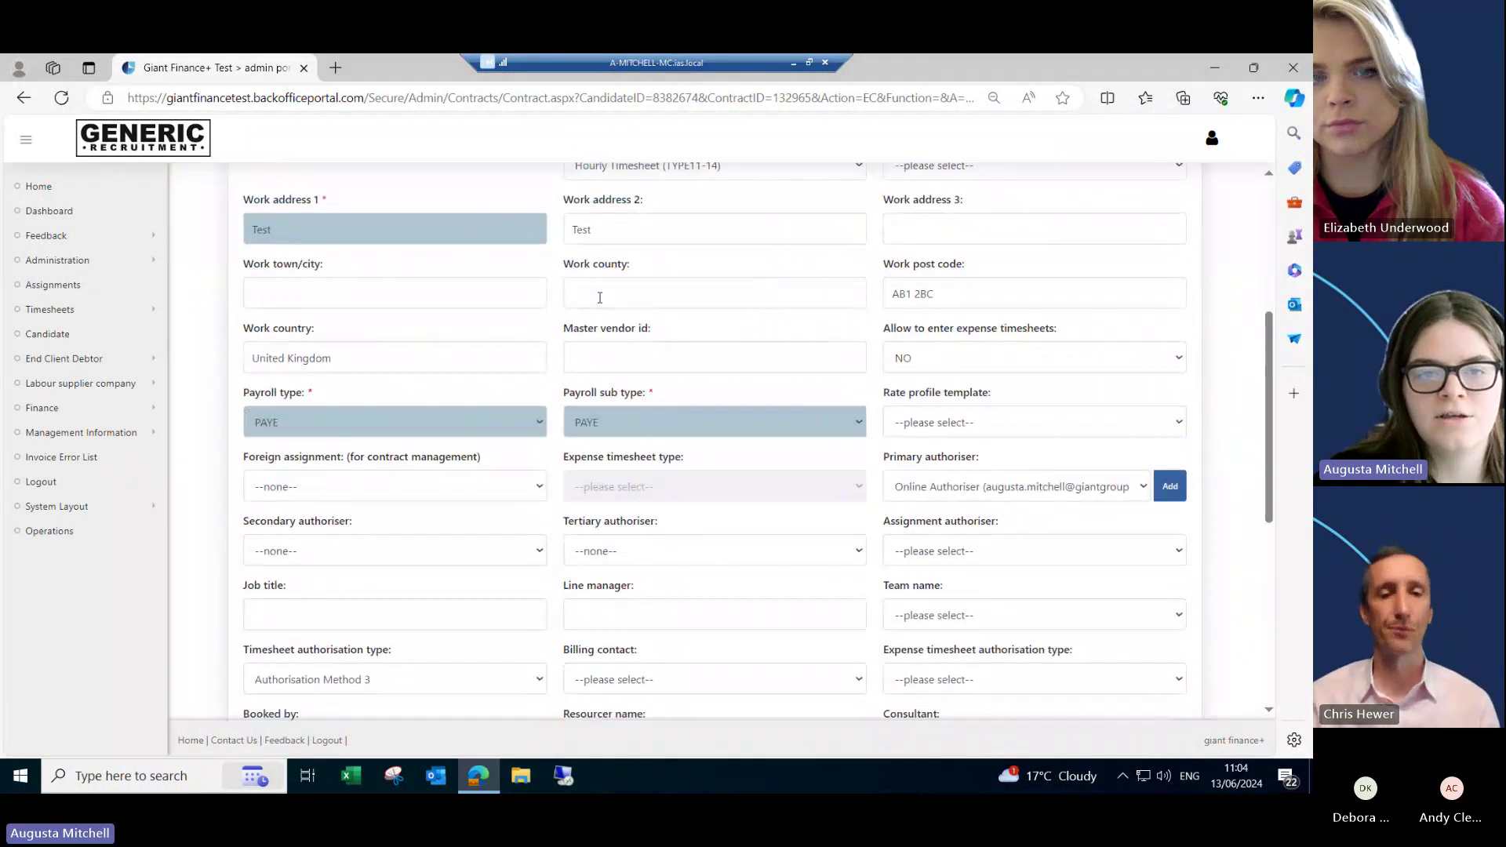
scroll(721, 336, up, 2)
click(726, 337)
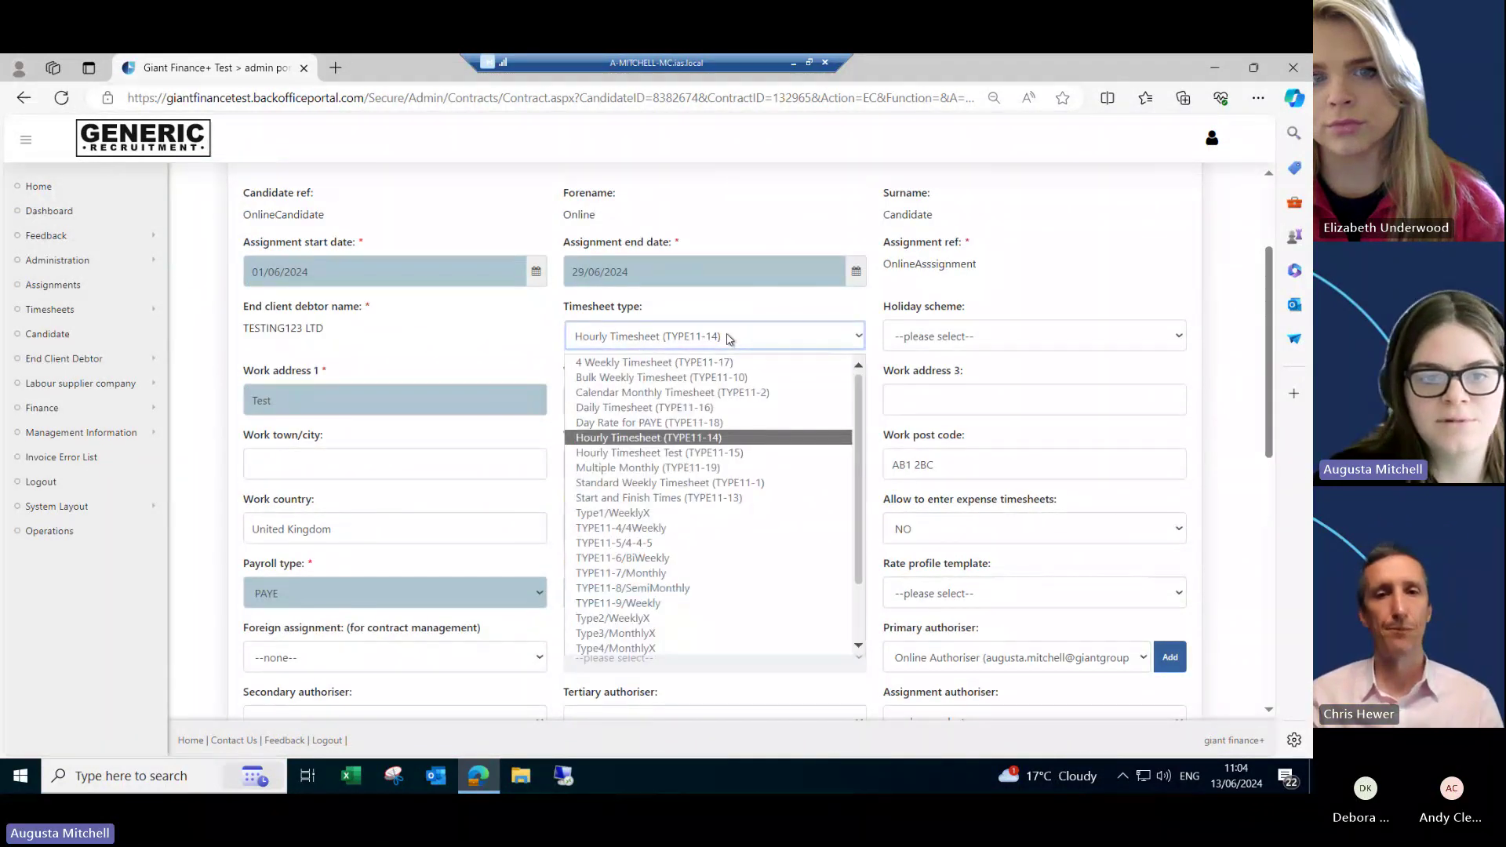
click(729, 340)
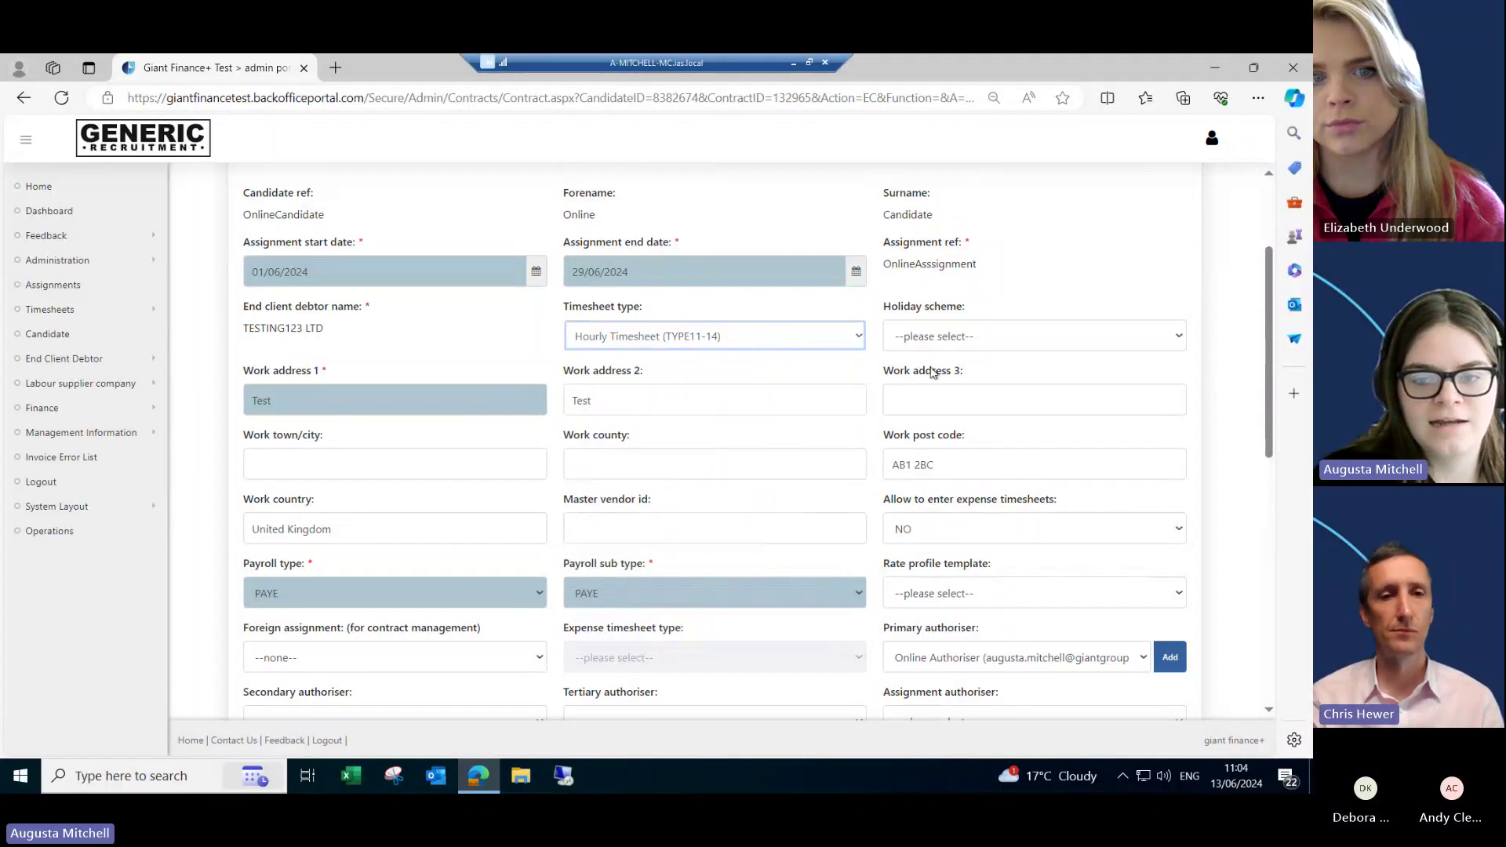
scroll(782, 345, down, 3)
click(428, 596)
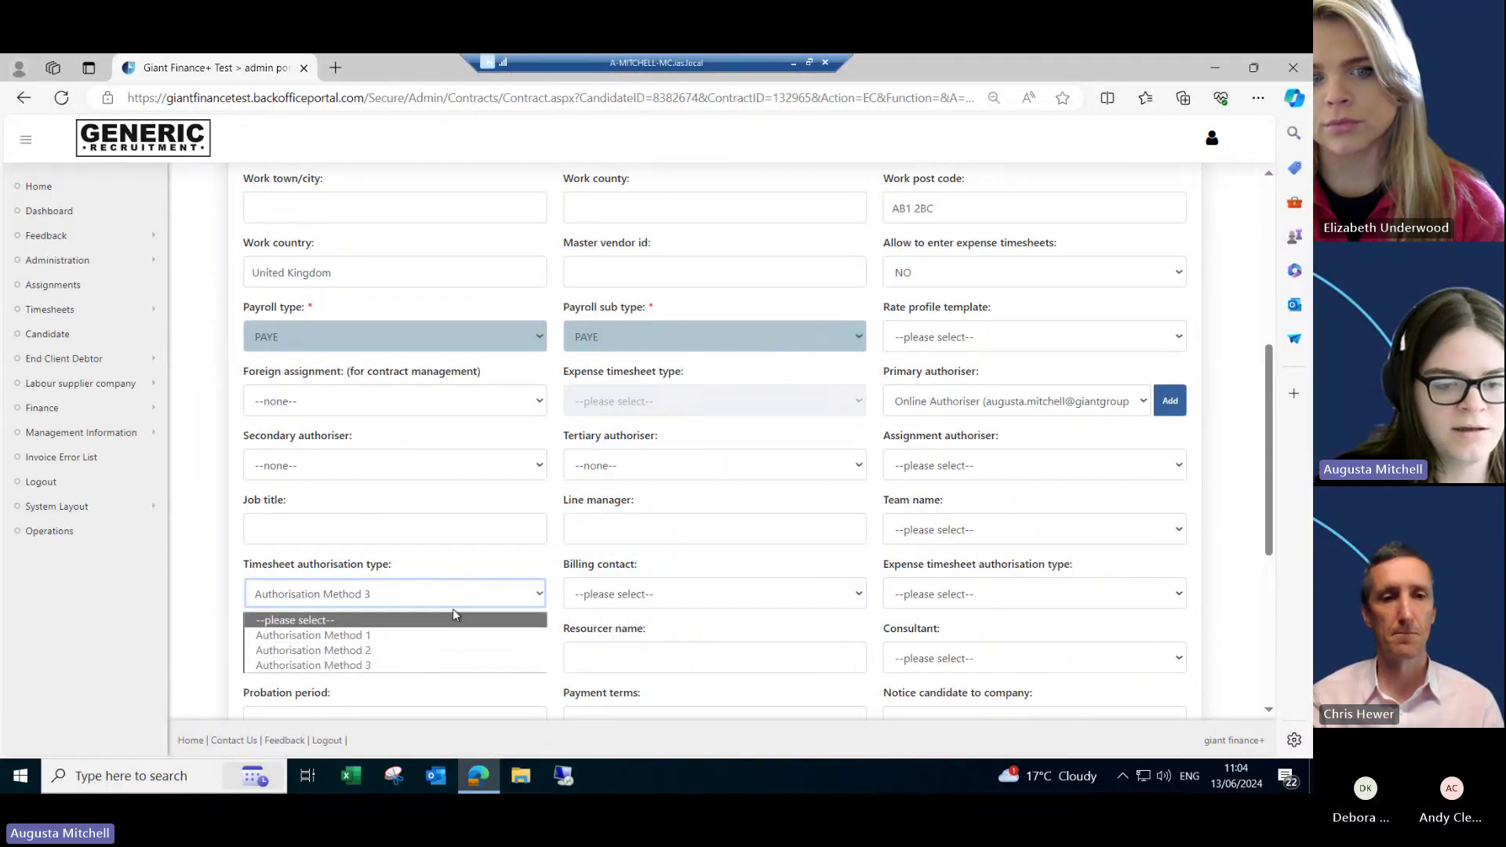
click(458, 606)
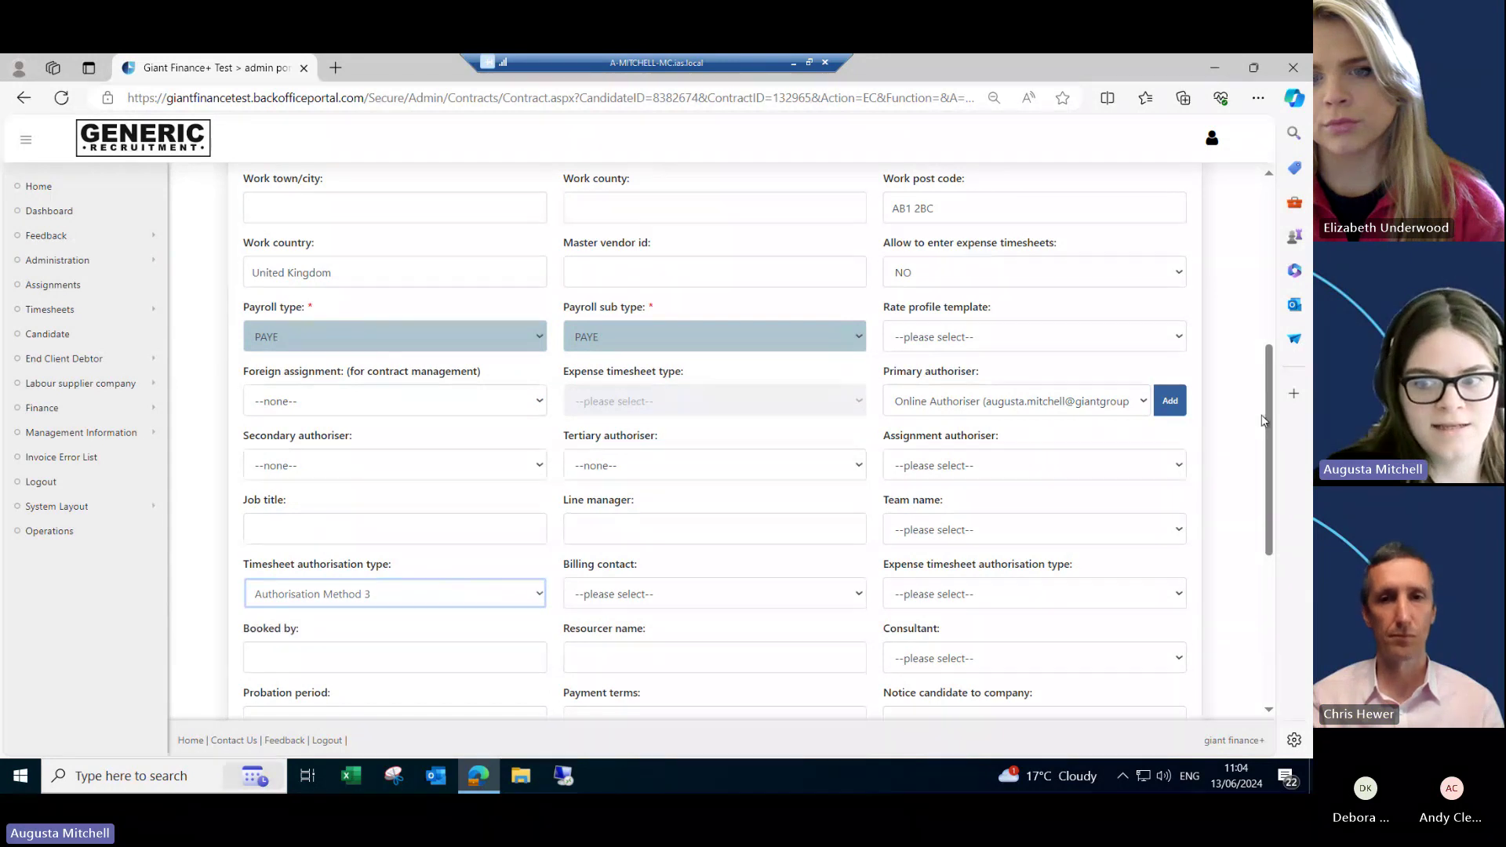
drag(1271, 422, 1270, 358)
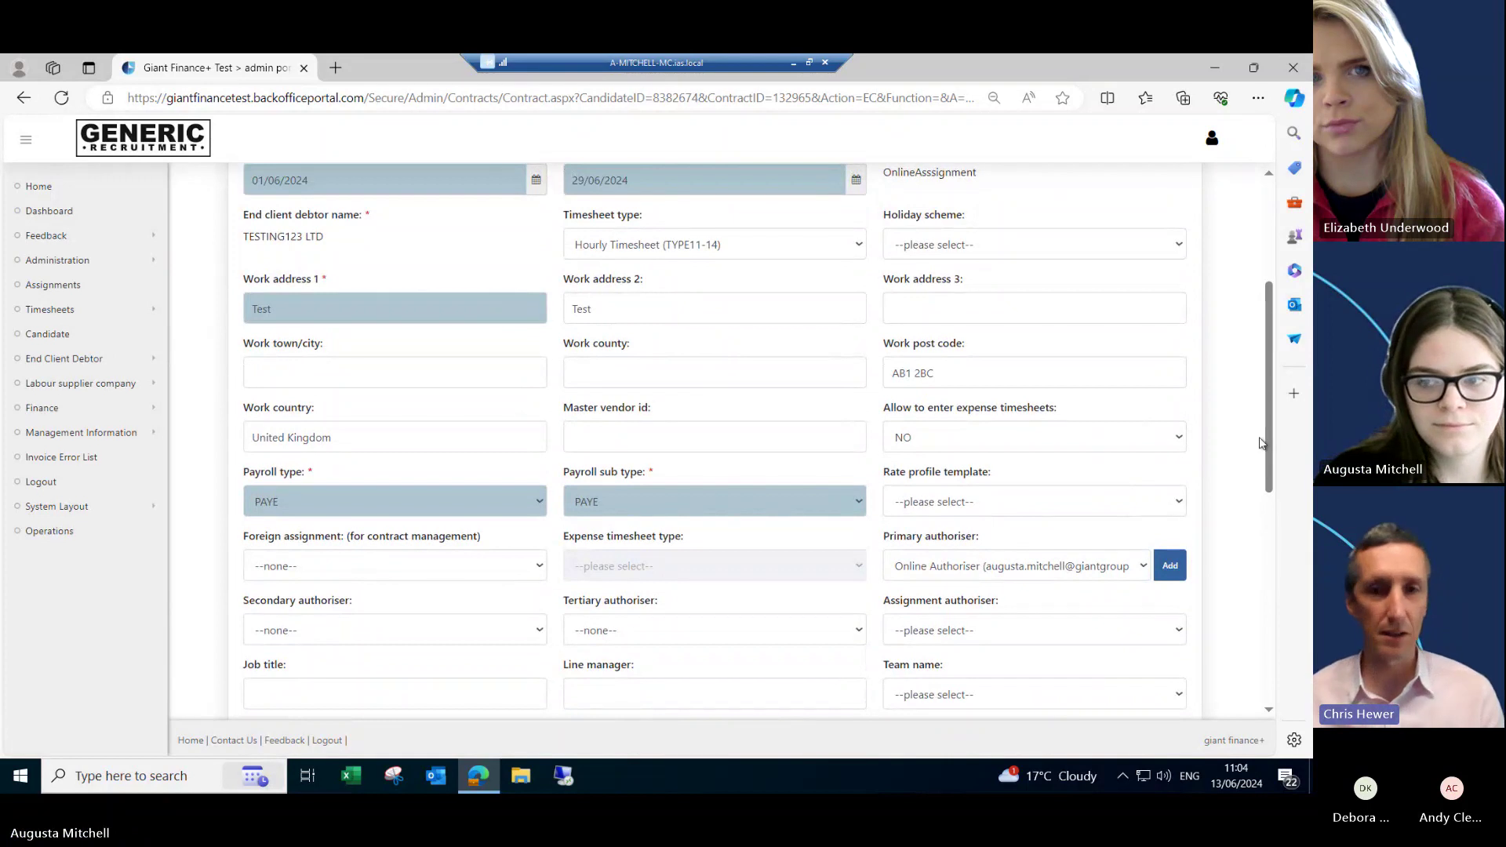
drag(1269, 431, 1275, 334)
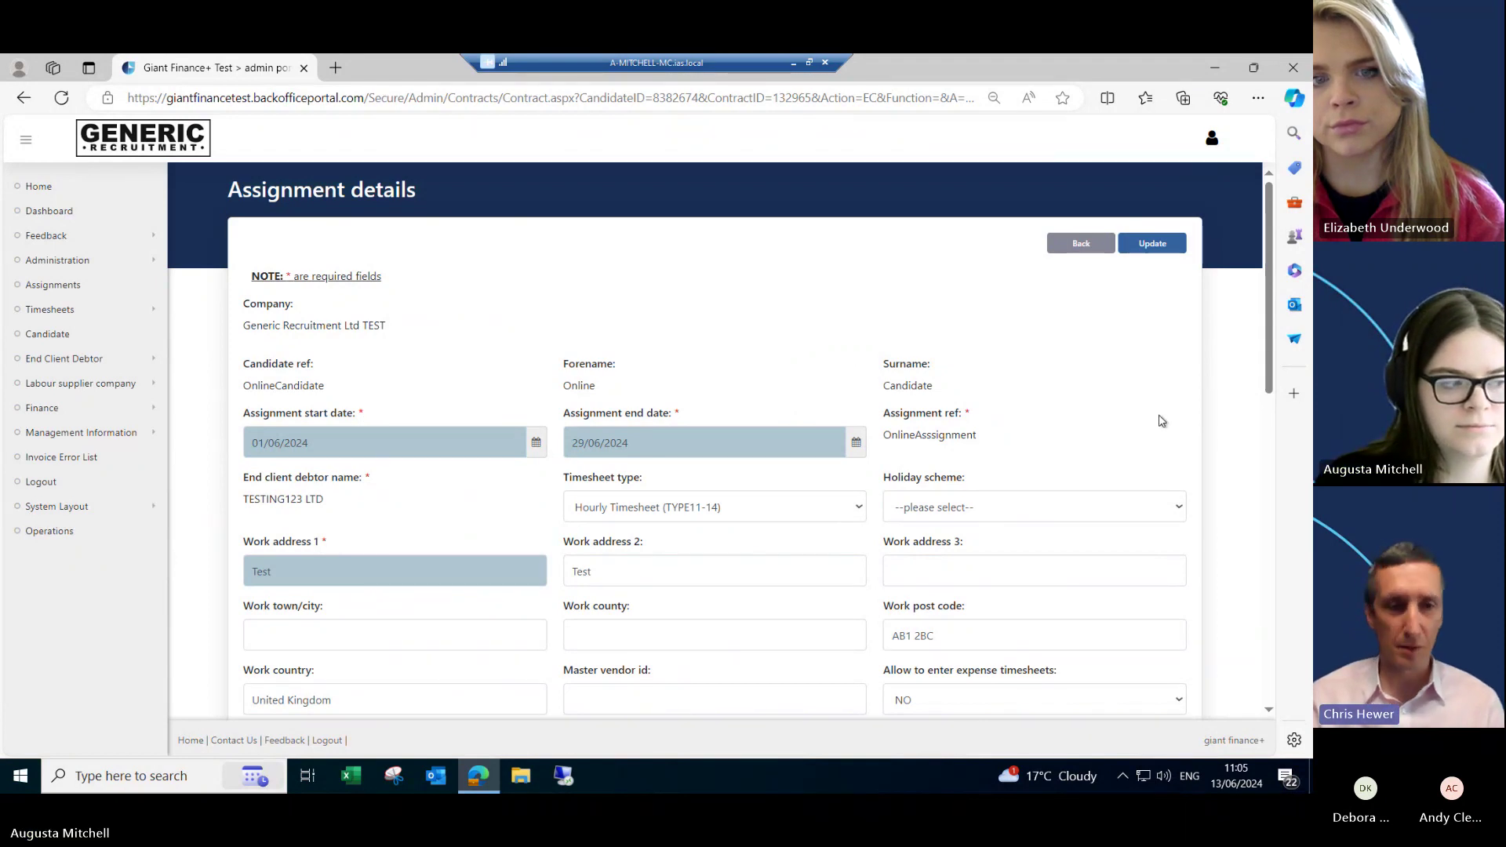
scroll(1160, 420, down, 1)
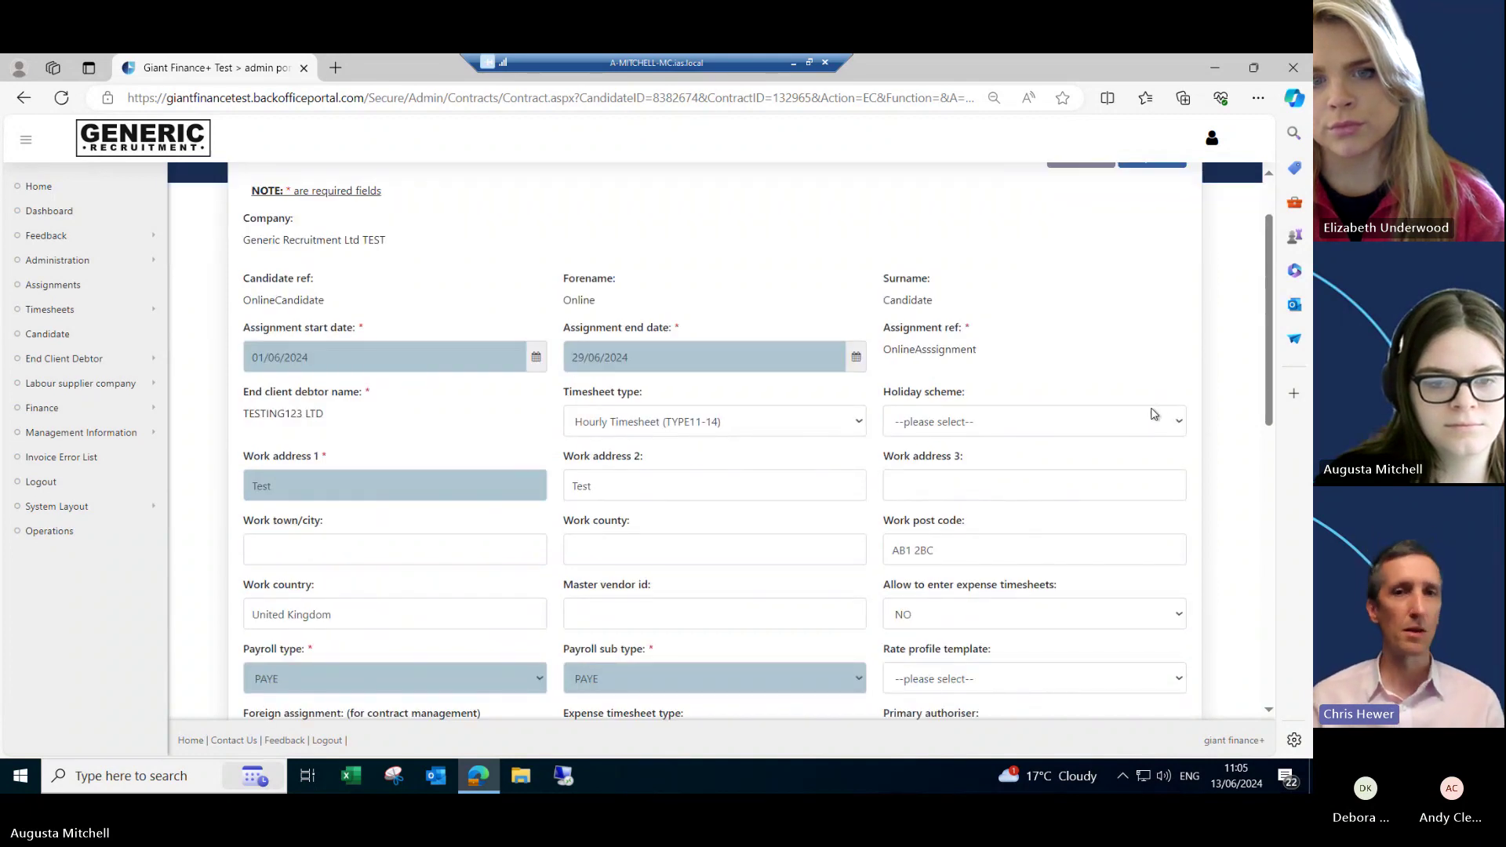
click(859, 431)
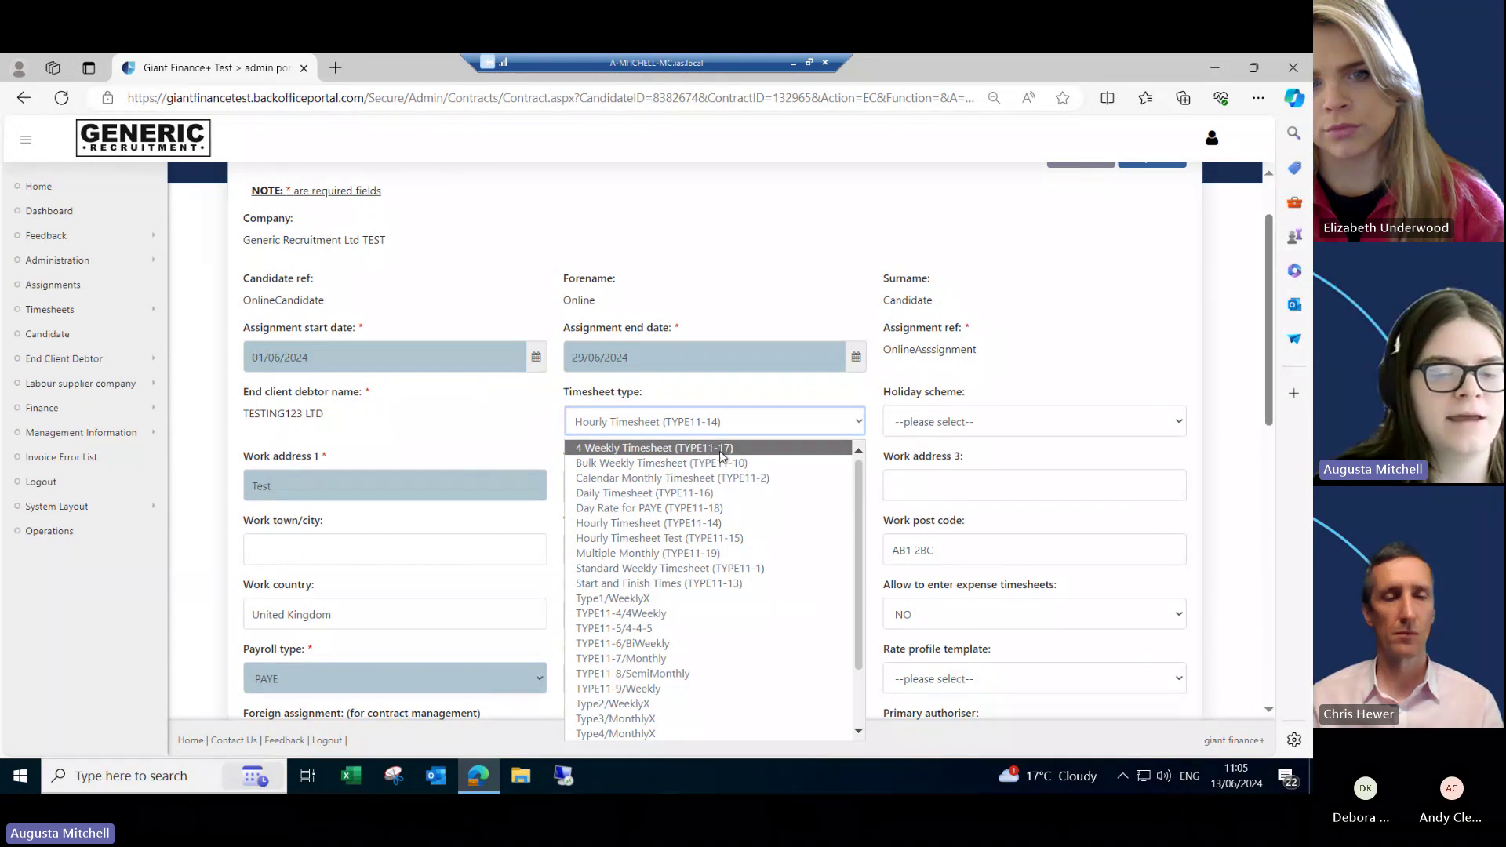
click(852, 421)
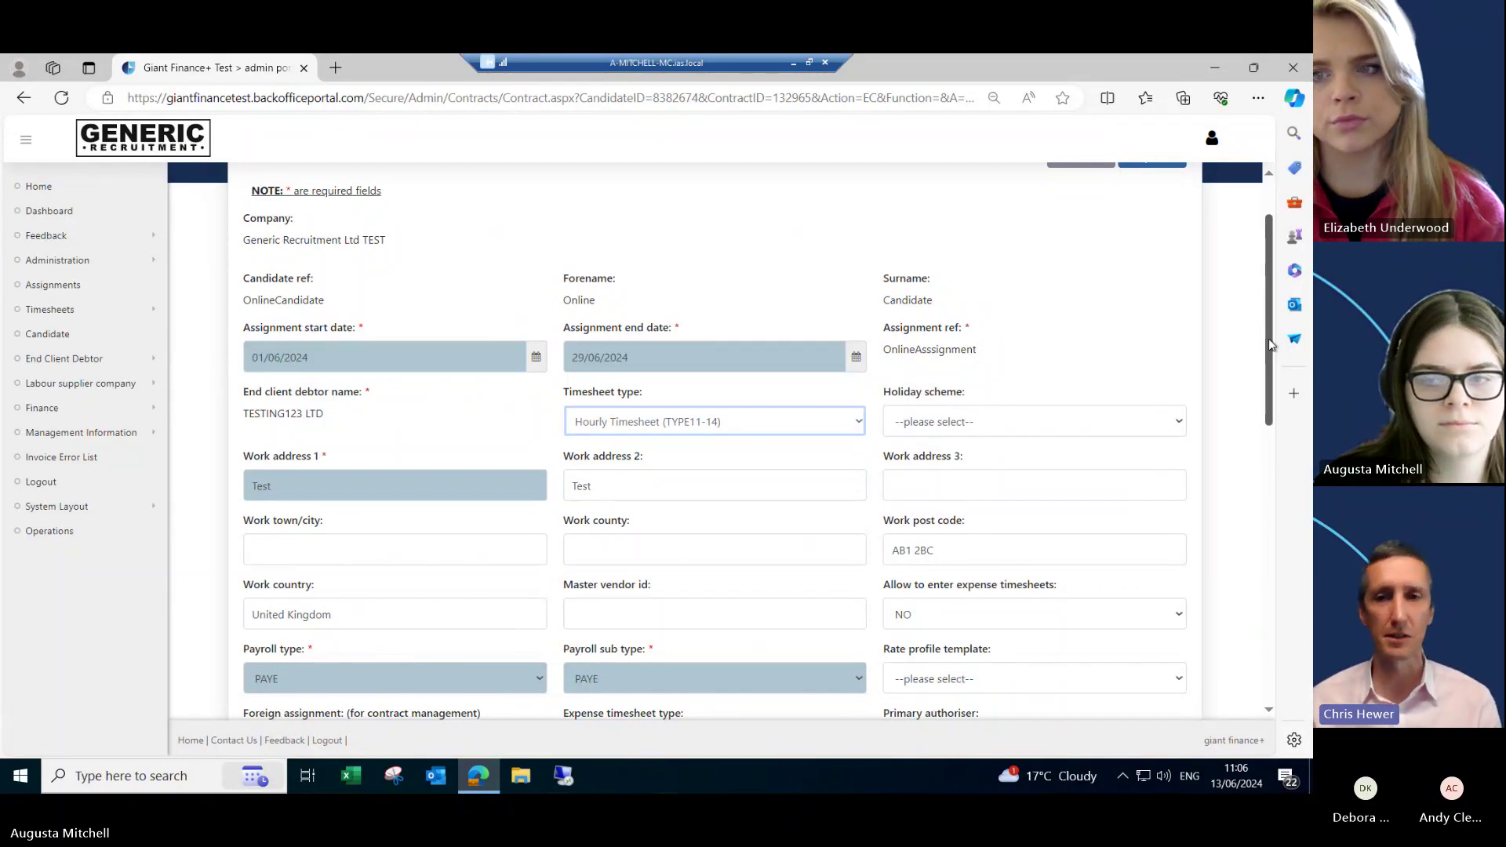
drag(1268, 343, 1260, 429)
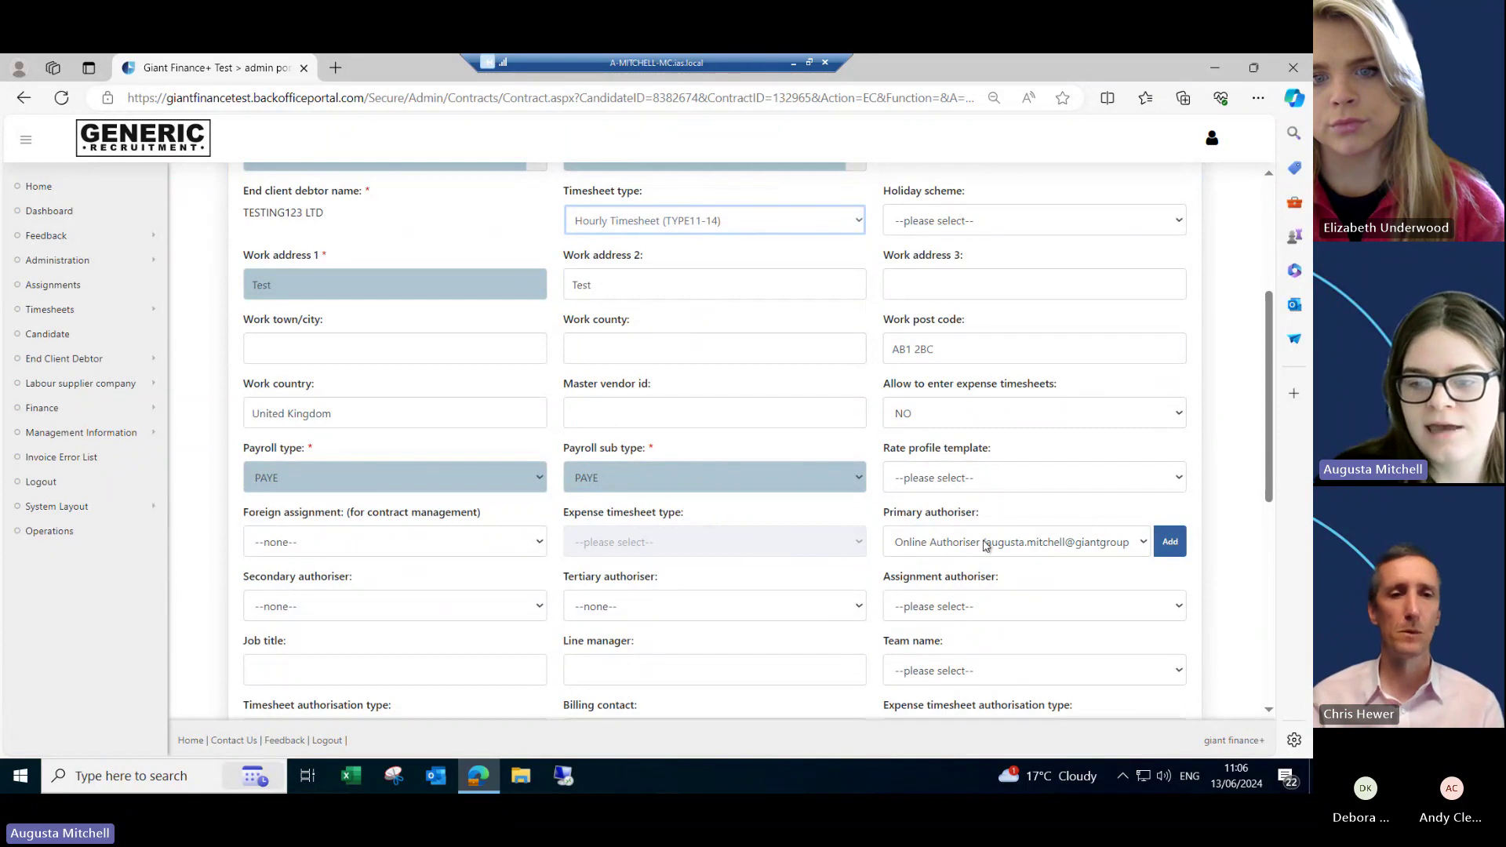
click(1171, 542)
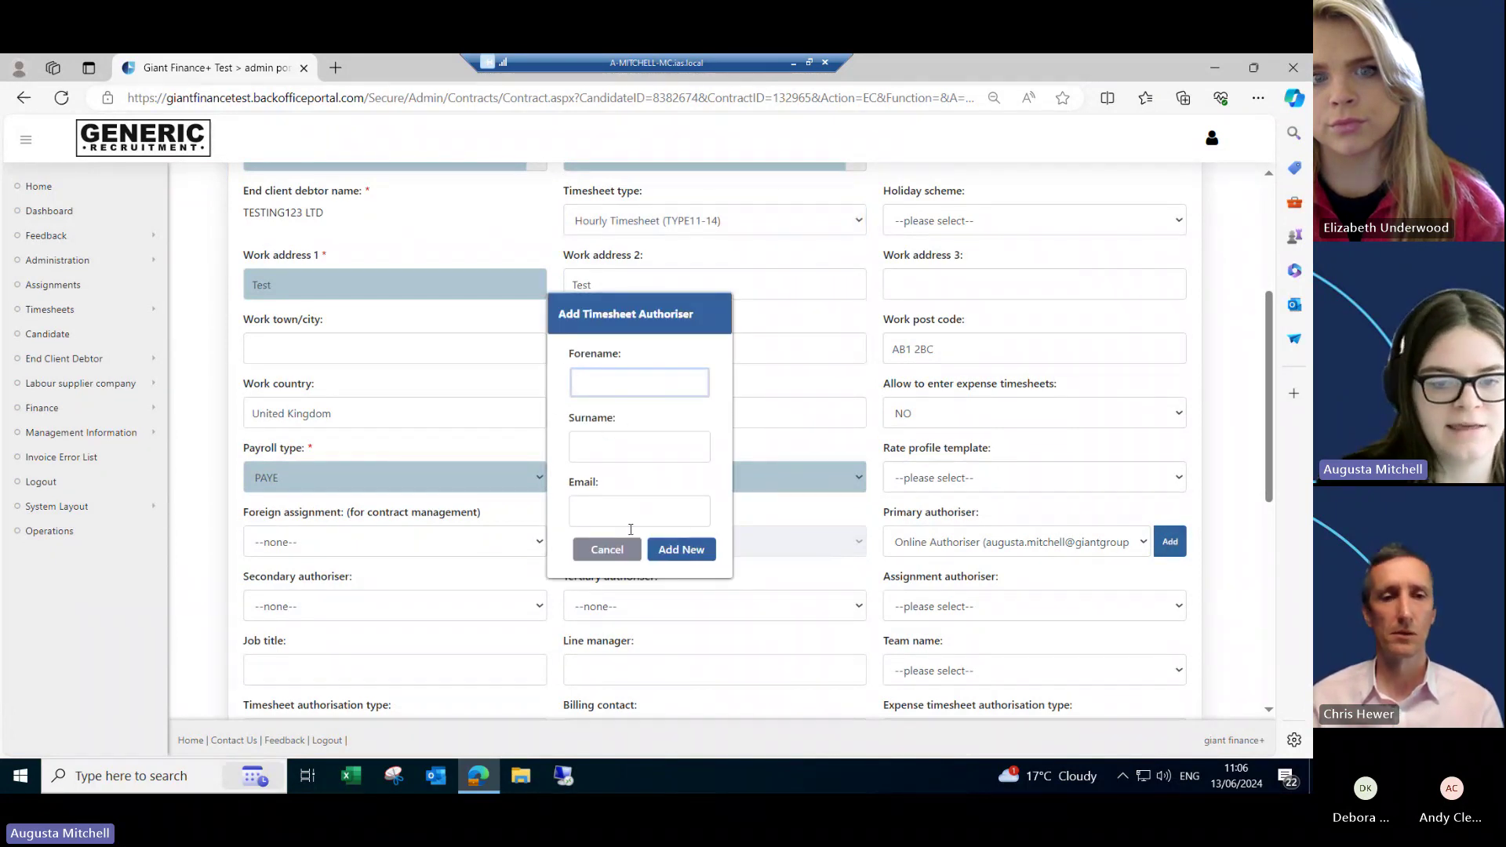
click(1075, 513)
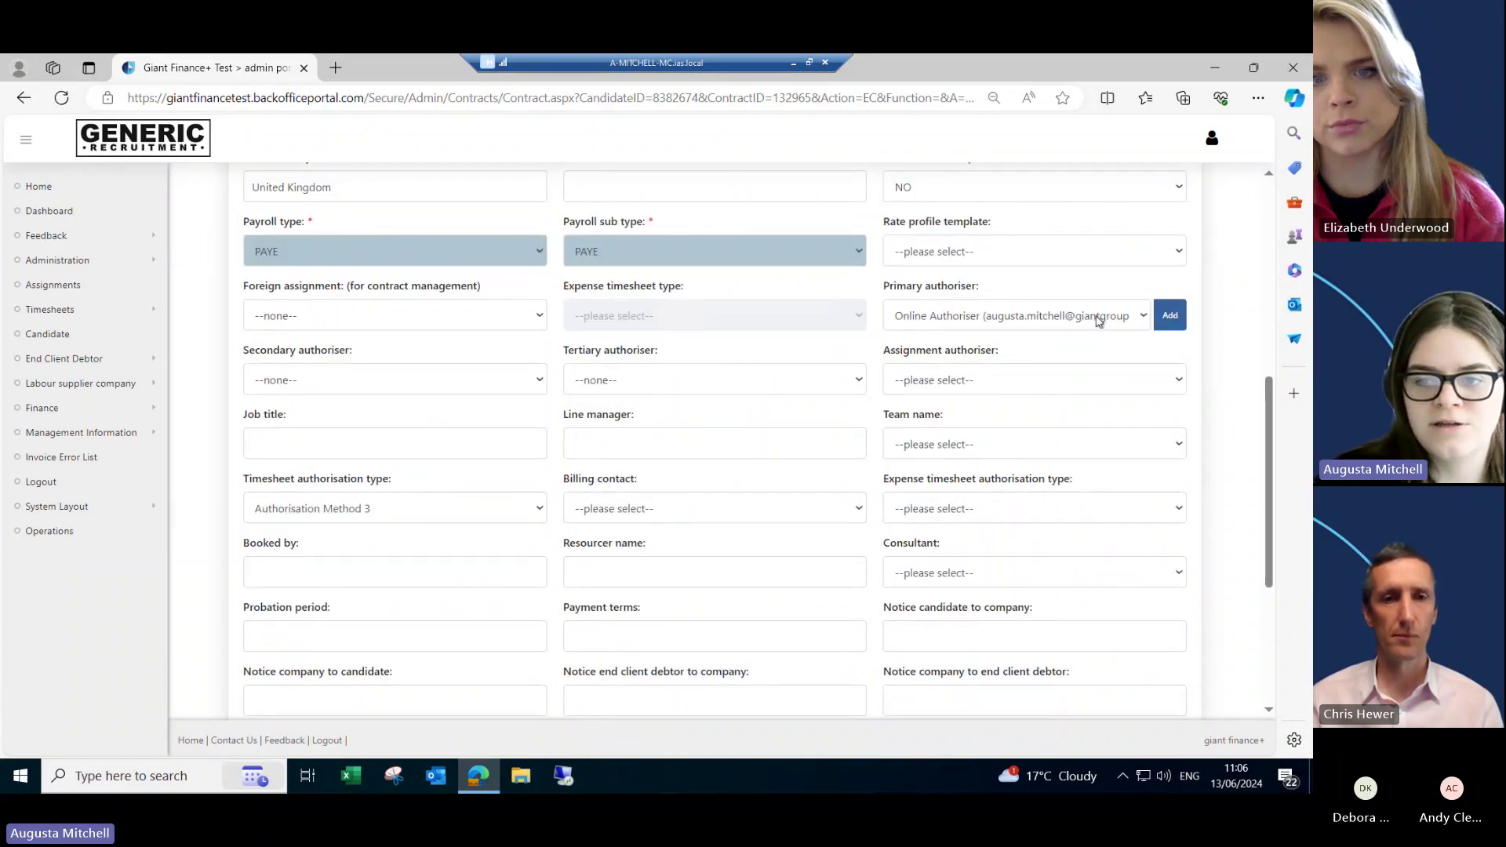
click(1098, 320)
click(1130, 318)
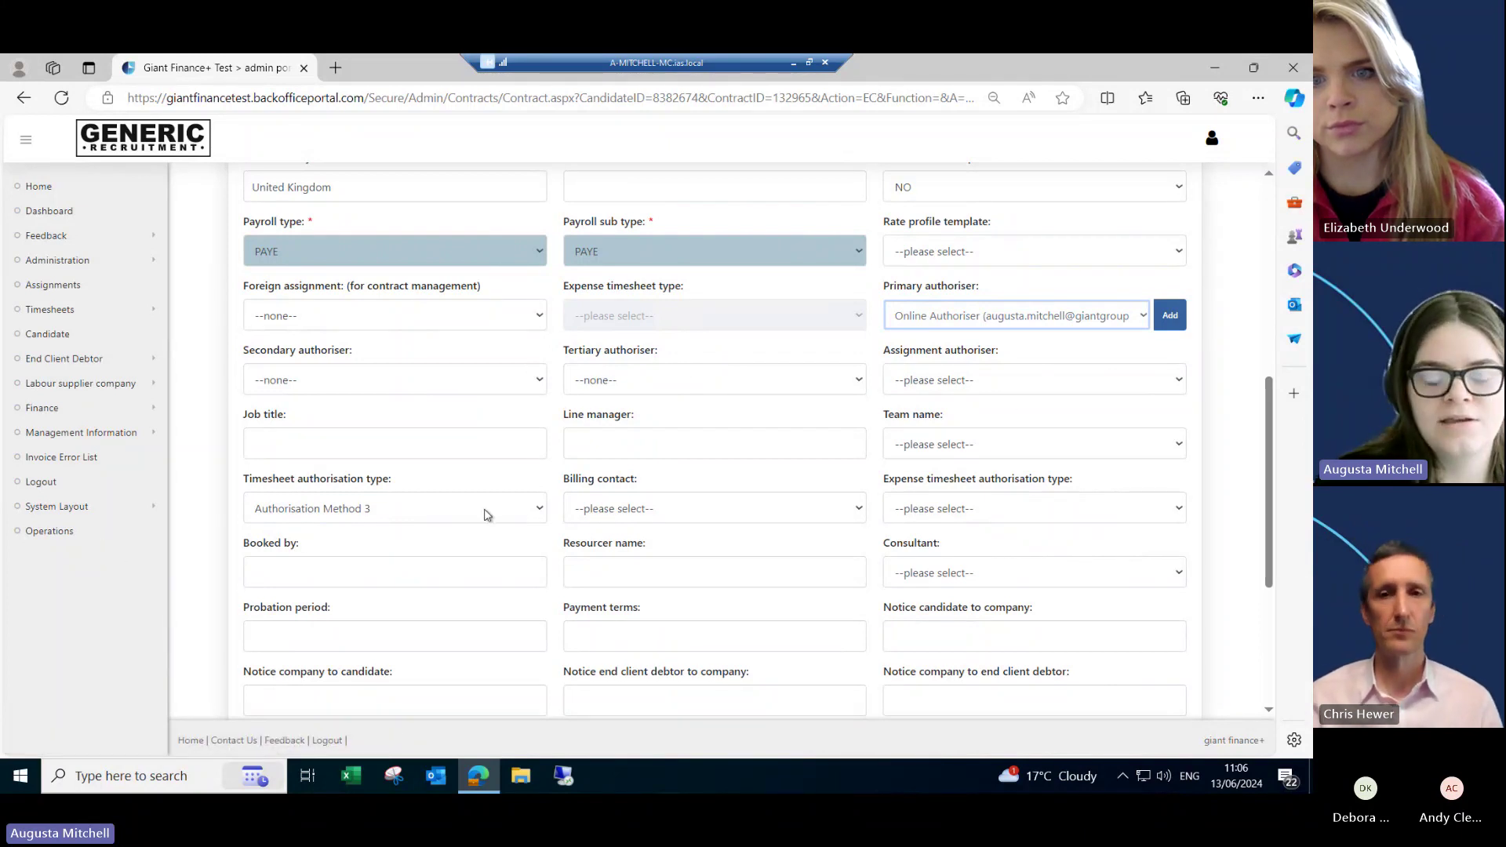
click(518, 512)
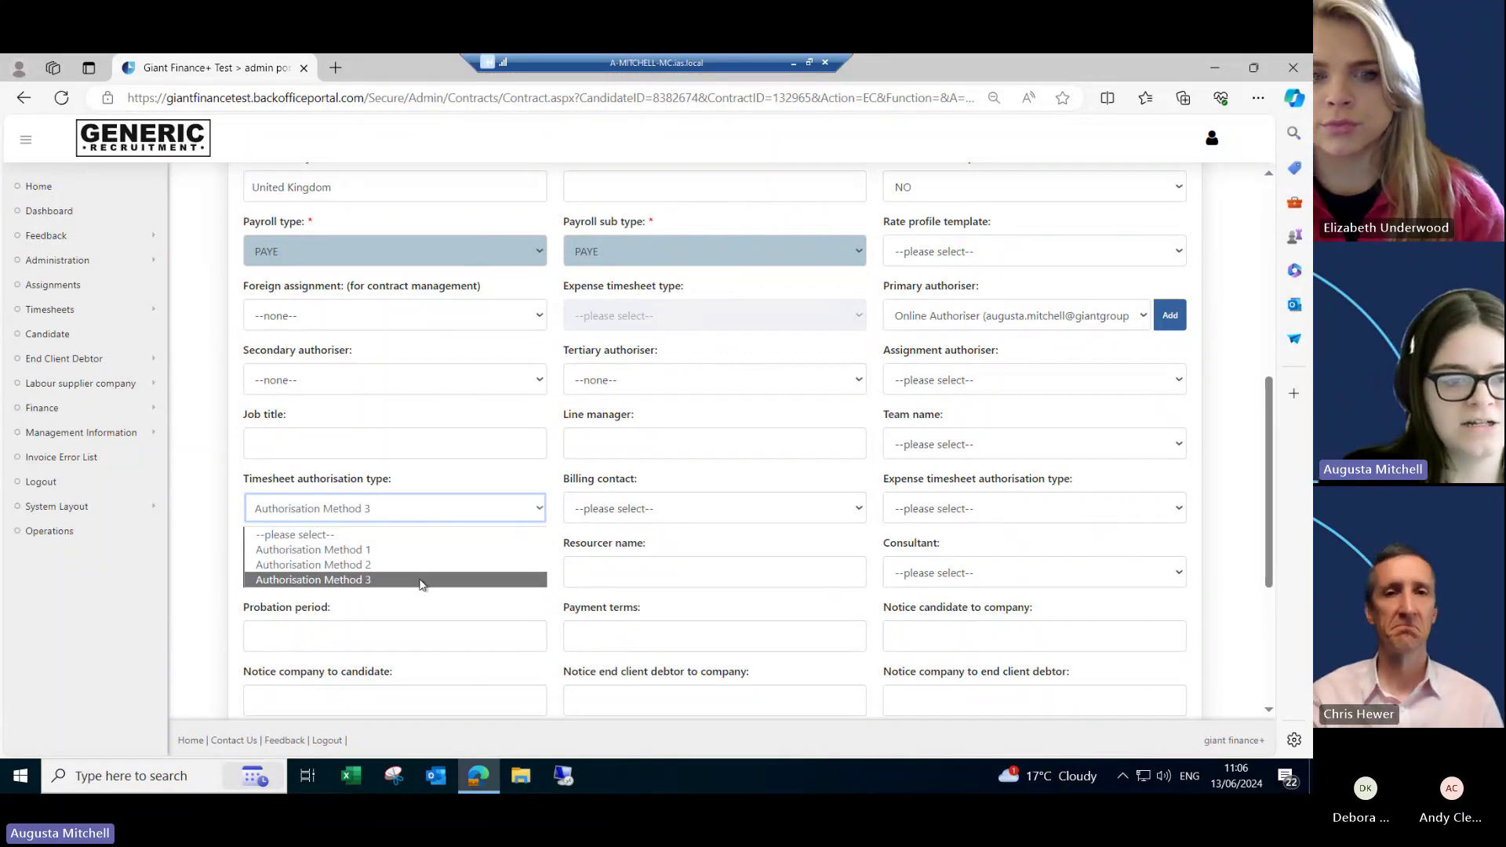
click(527, 510)
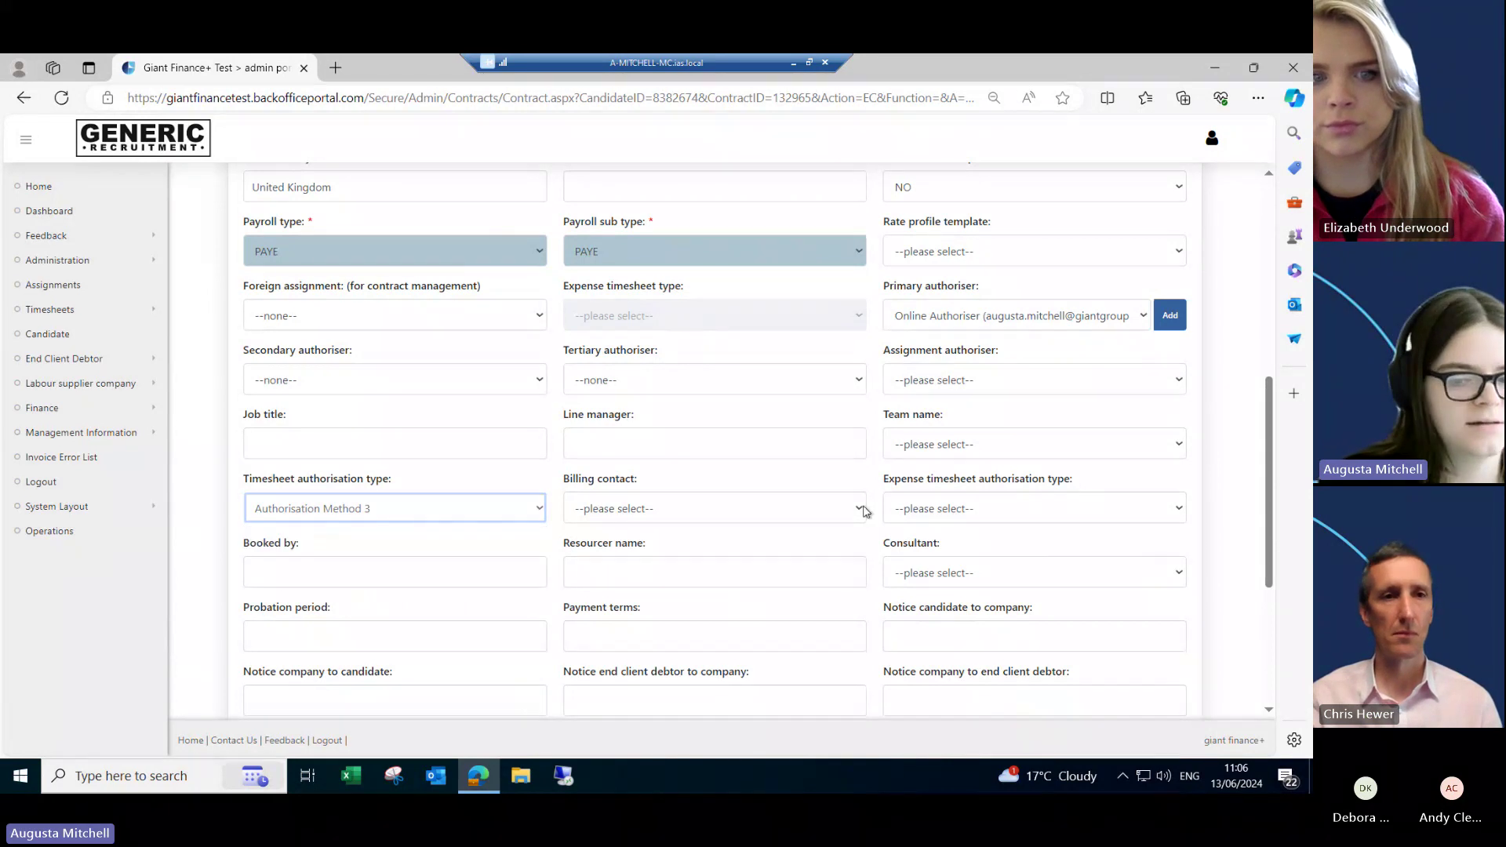
scroll(948, 499, down, 3)
scroll(949, 509, up, 4)
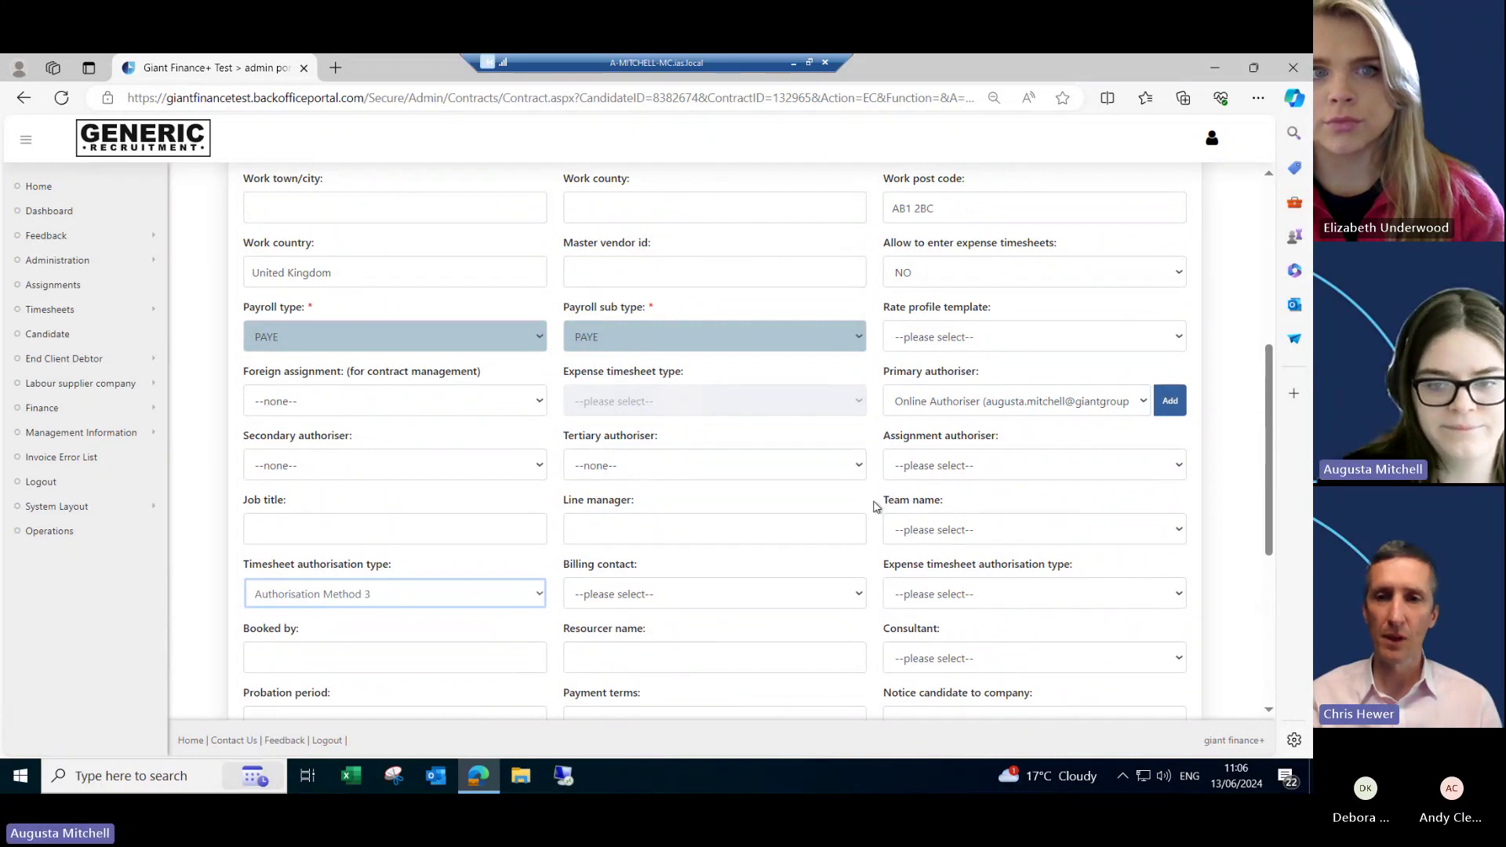
click(876, 506)
scroll(877, 506, up, 4)
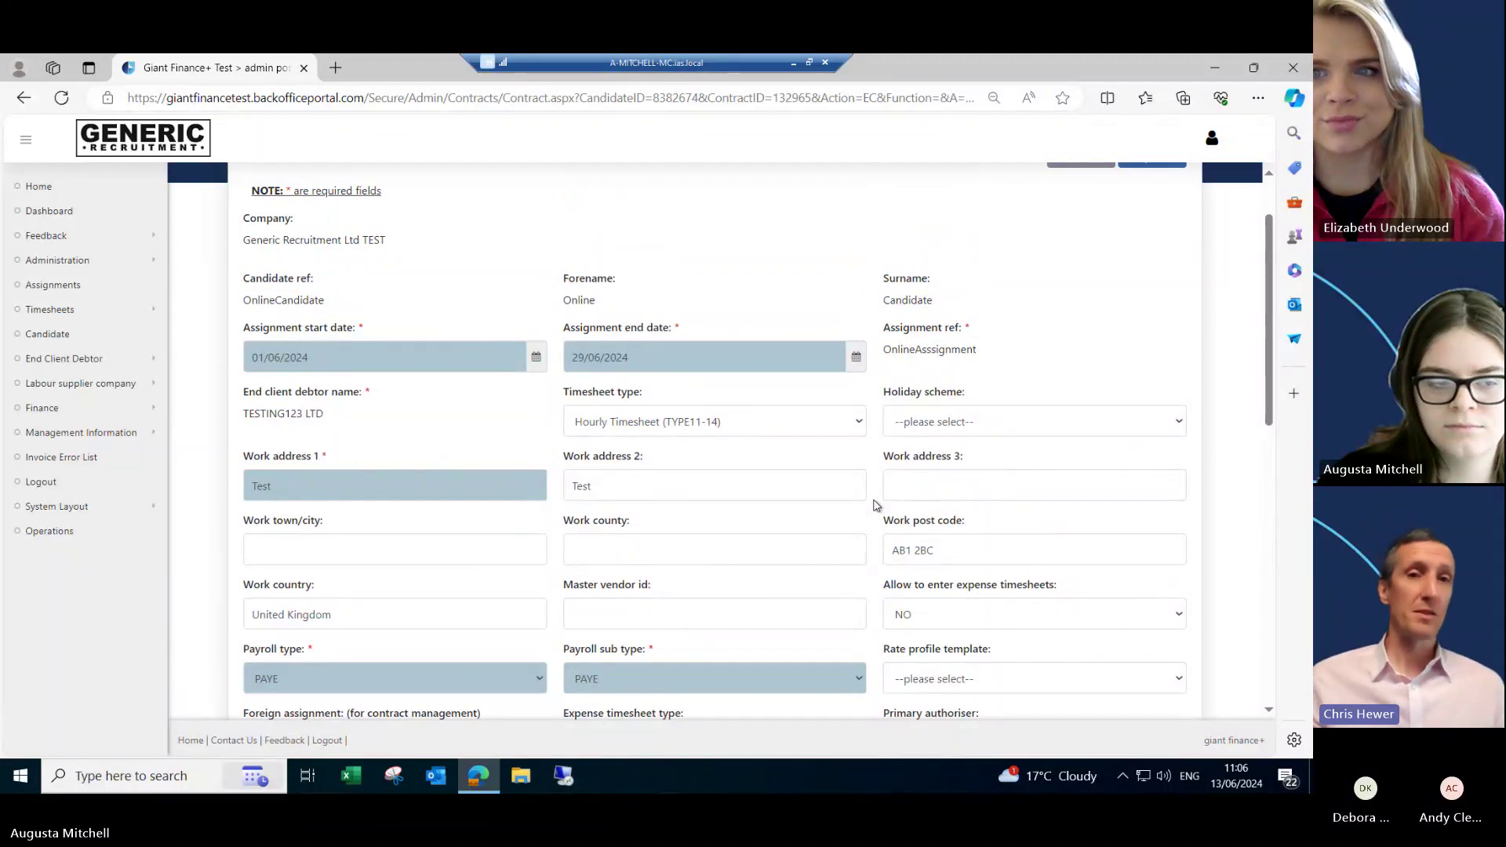
scroll(876, 506, up, 1)
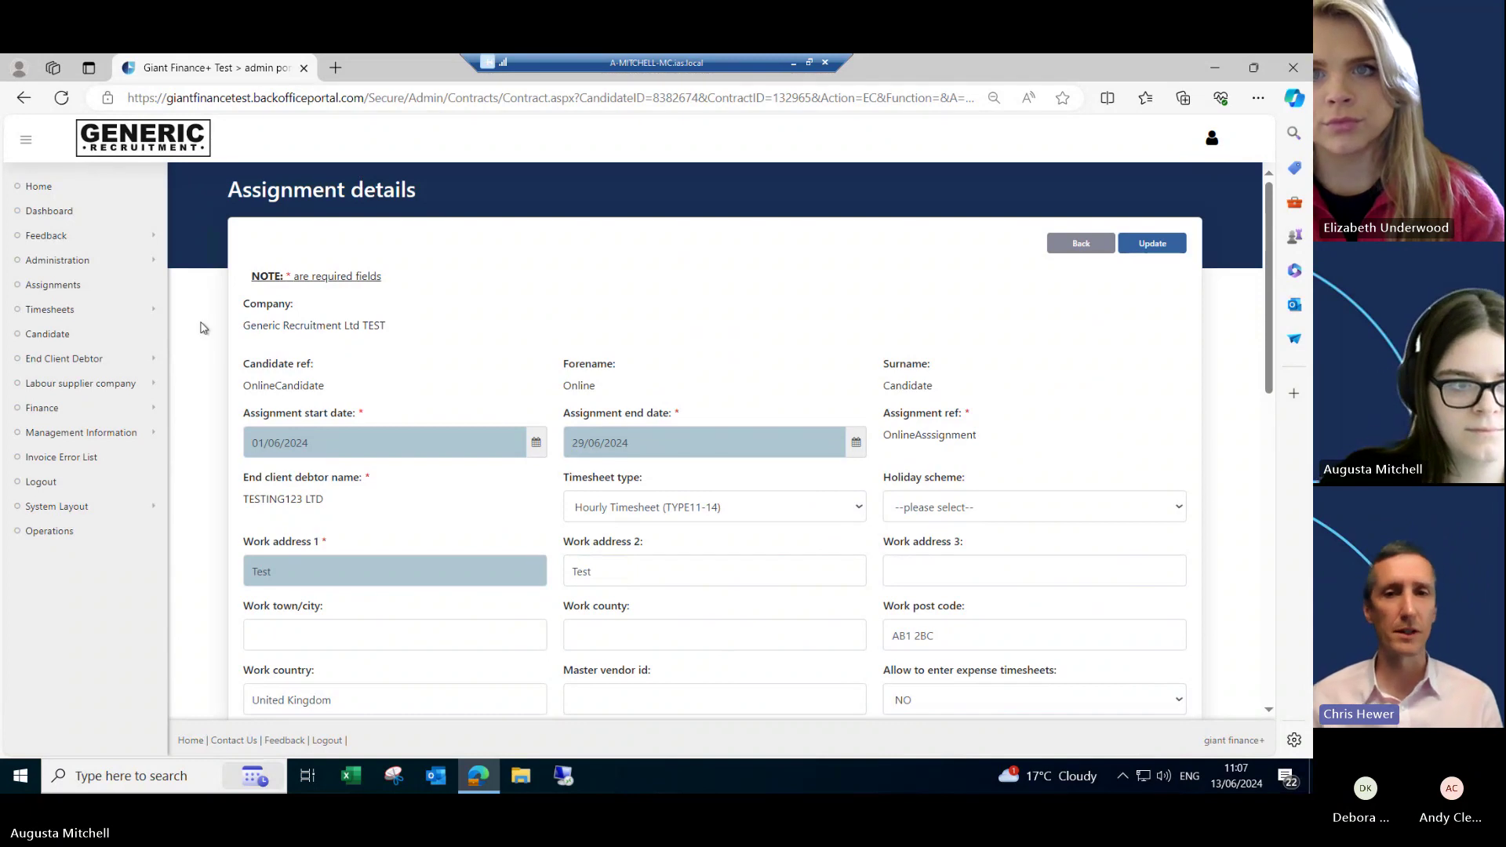
Step: Open the Timesheet list and filter it to Unauthorised timesheets
click(69, 315)
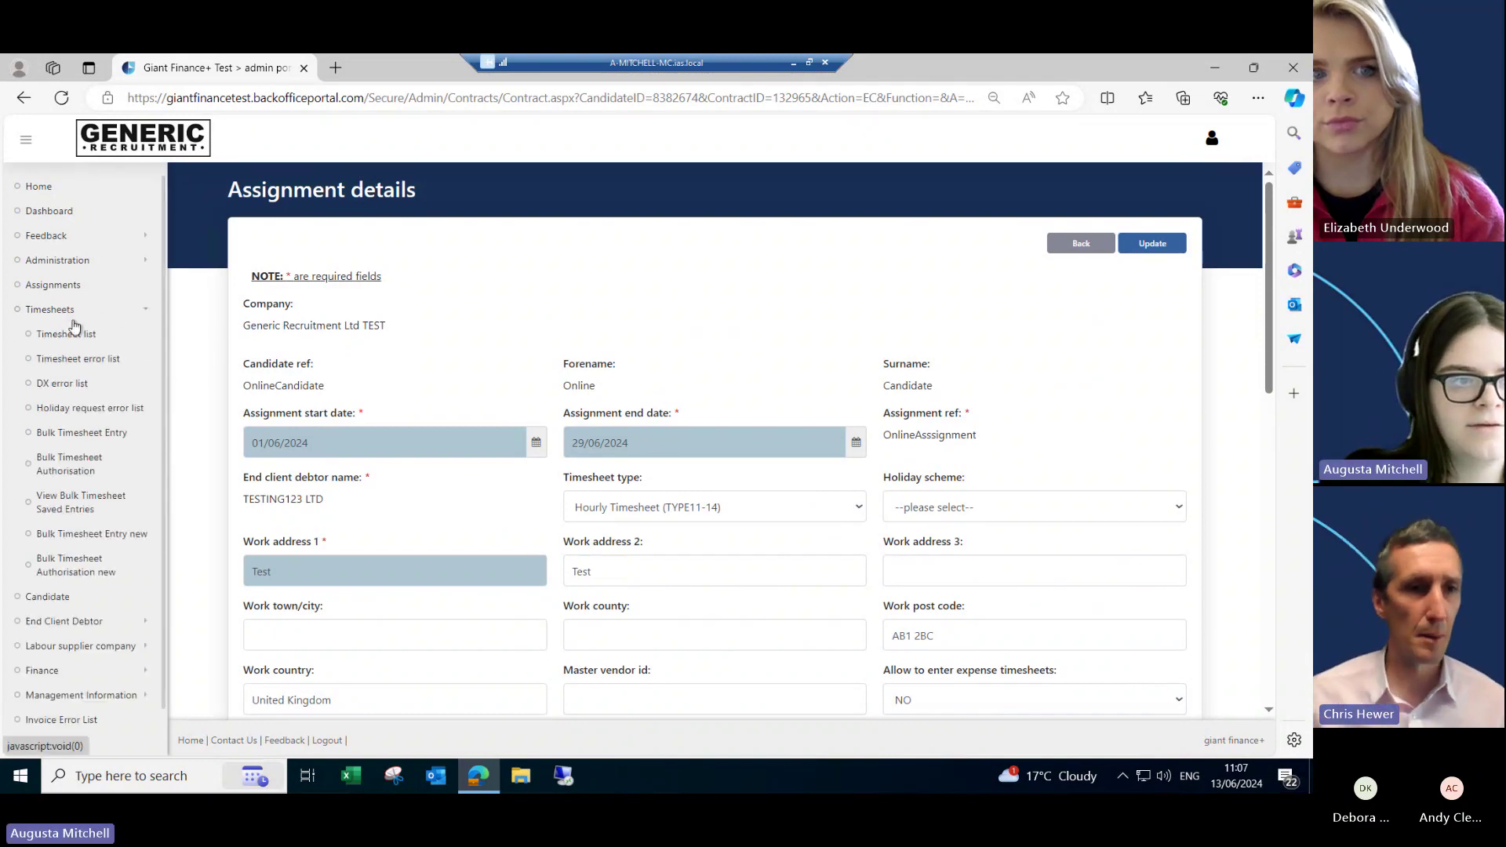
click(74, 332)
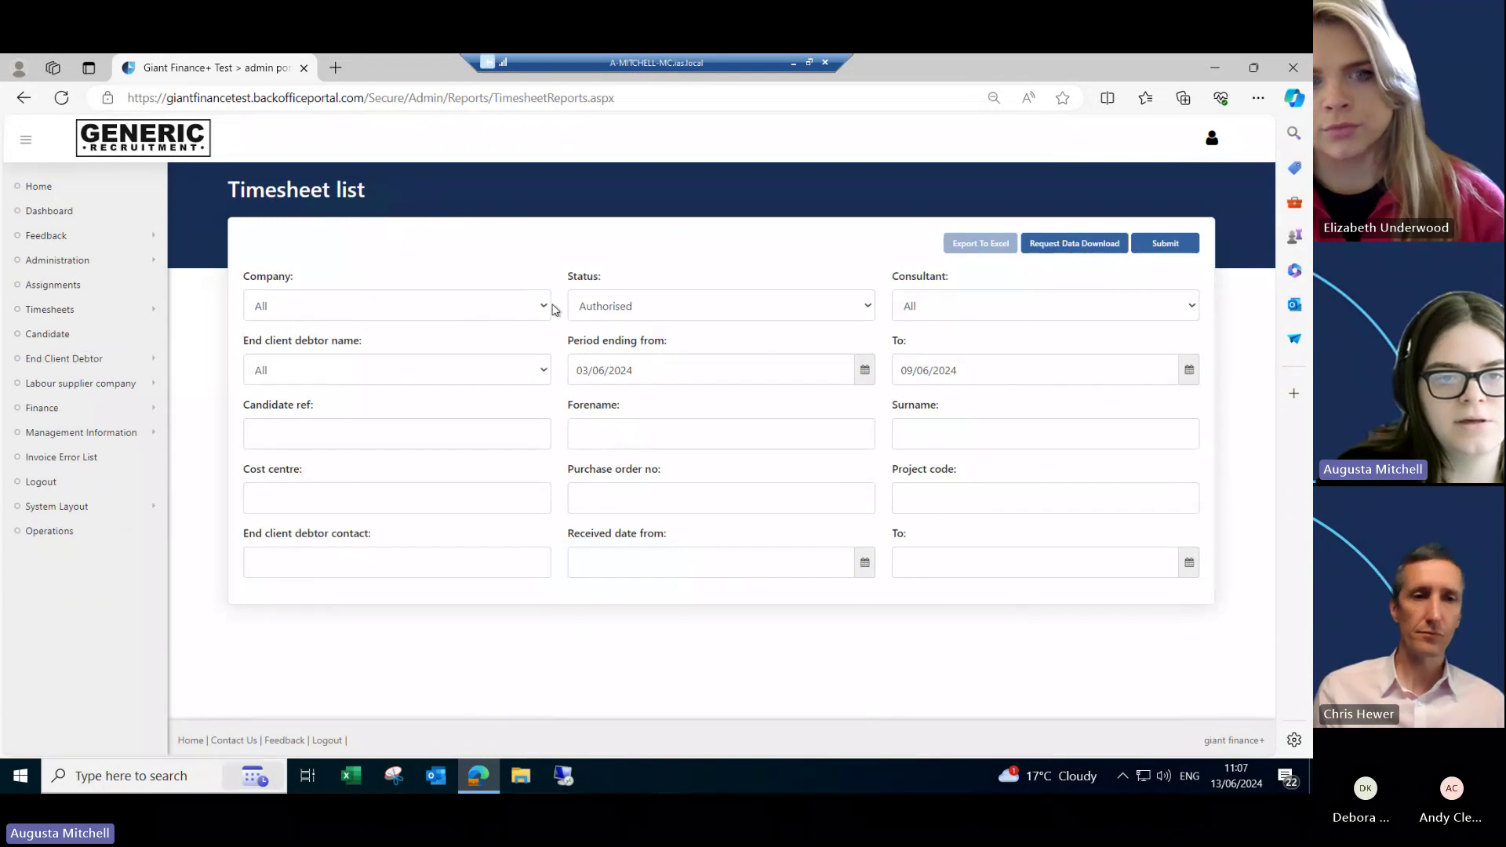
click(716, 314)
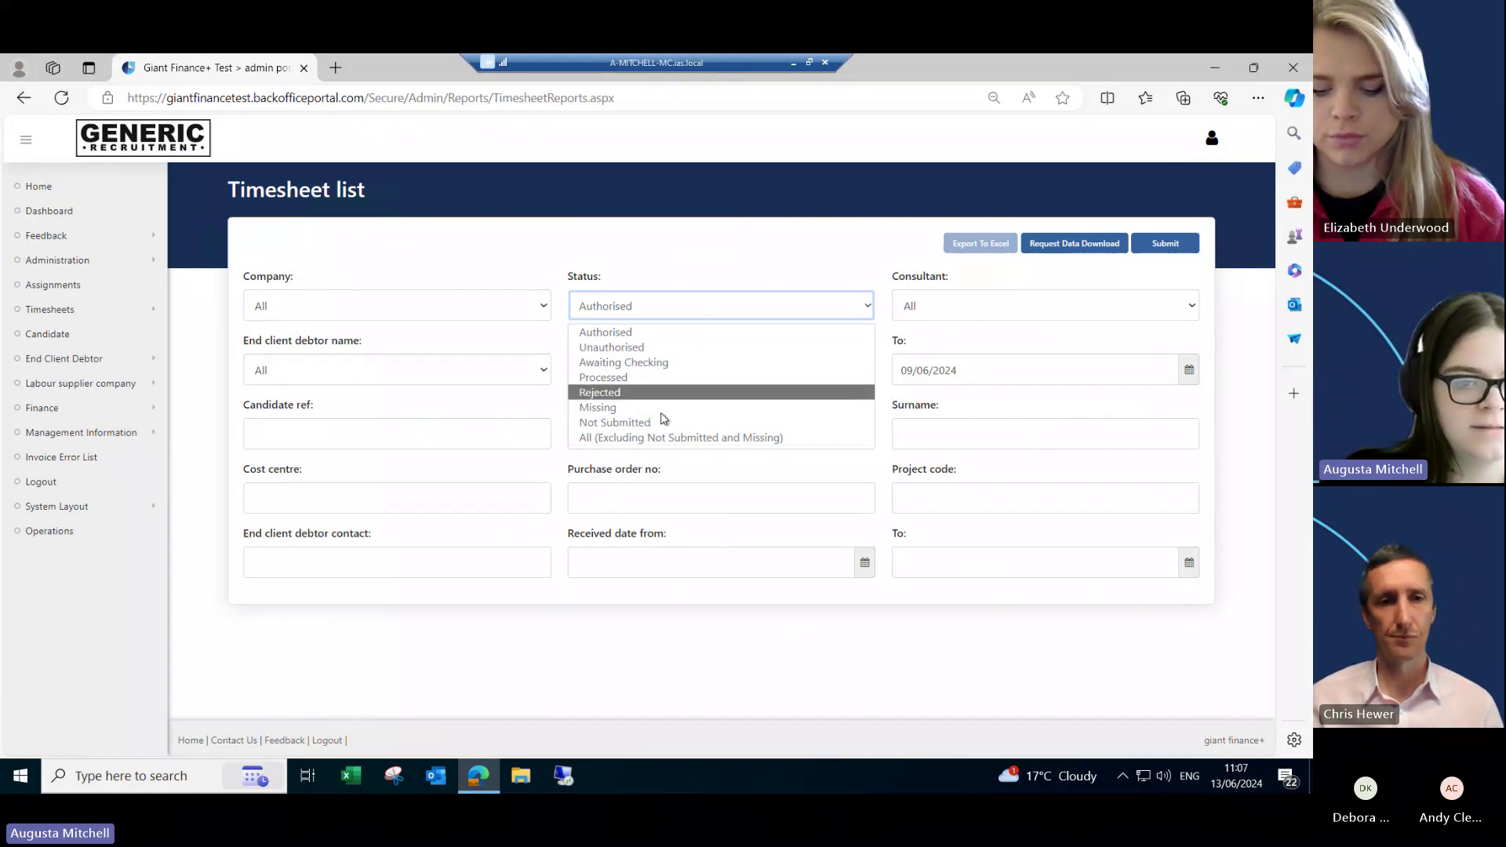
click(702, 304)
click(701, 312)
click(689, 349)
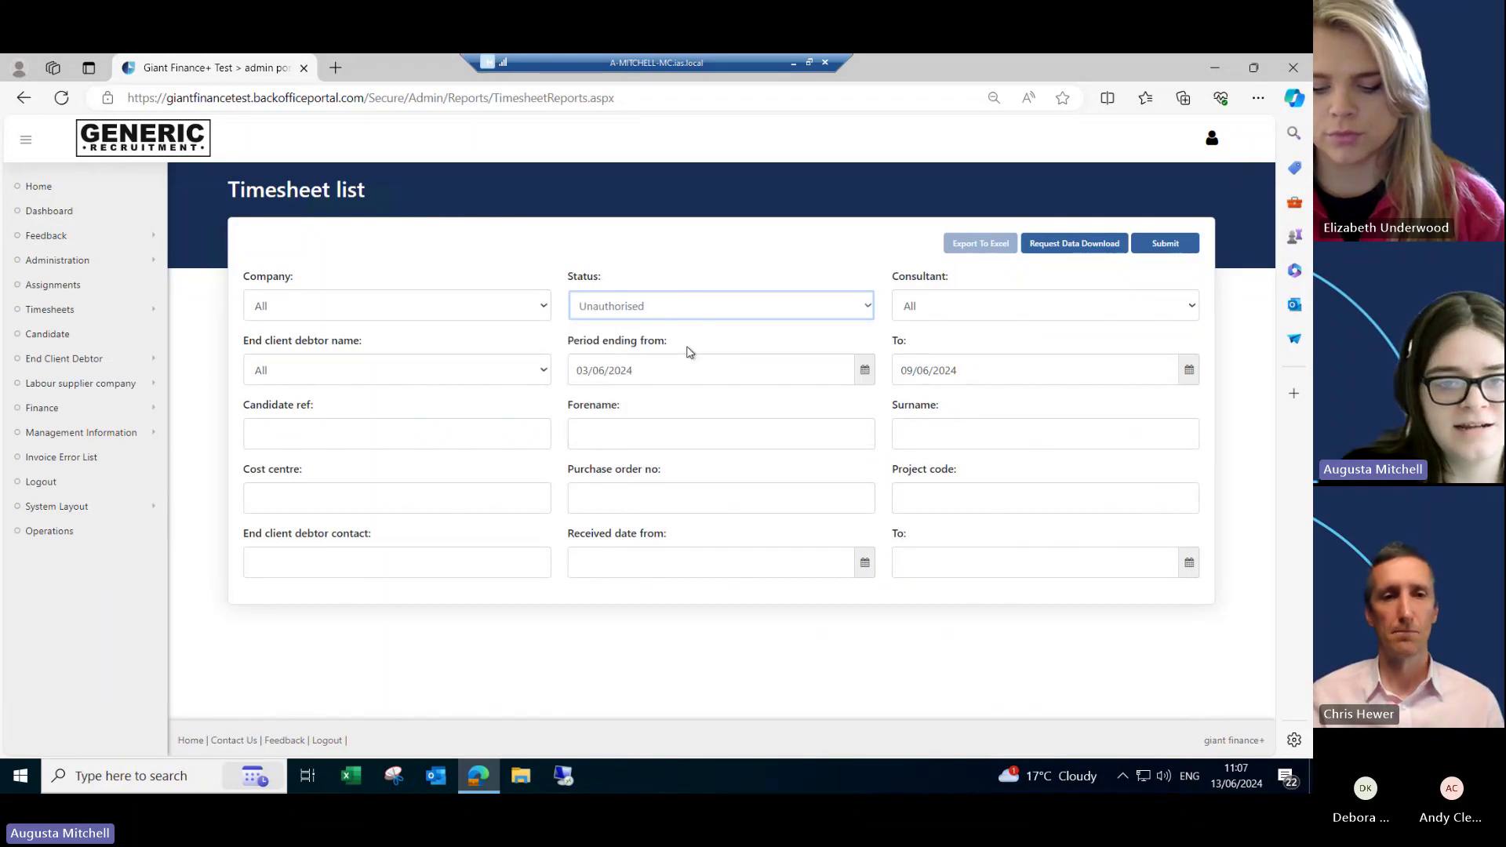
Step: Set the period end date to 16/06/2024, review the 3 Unauthorised results, then log out
click(1189, 373)
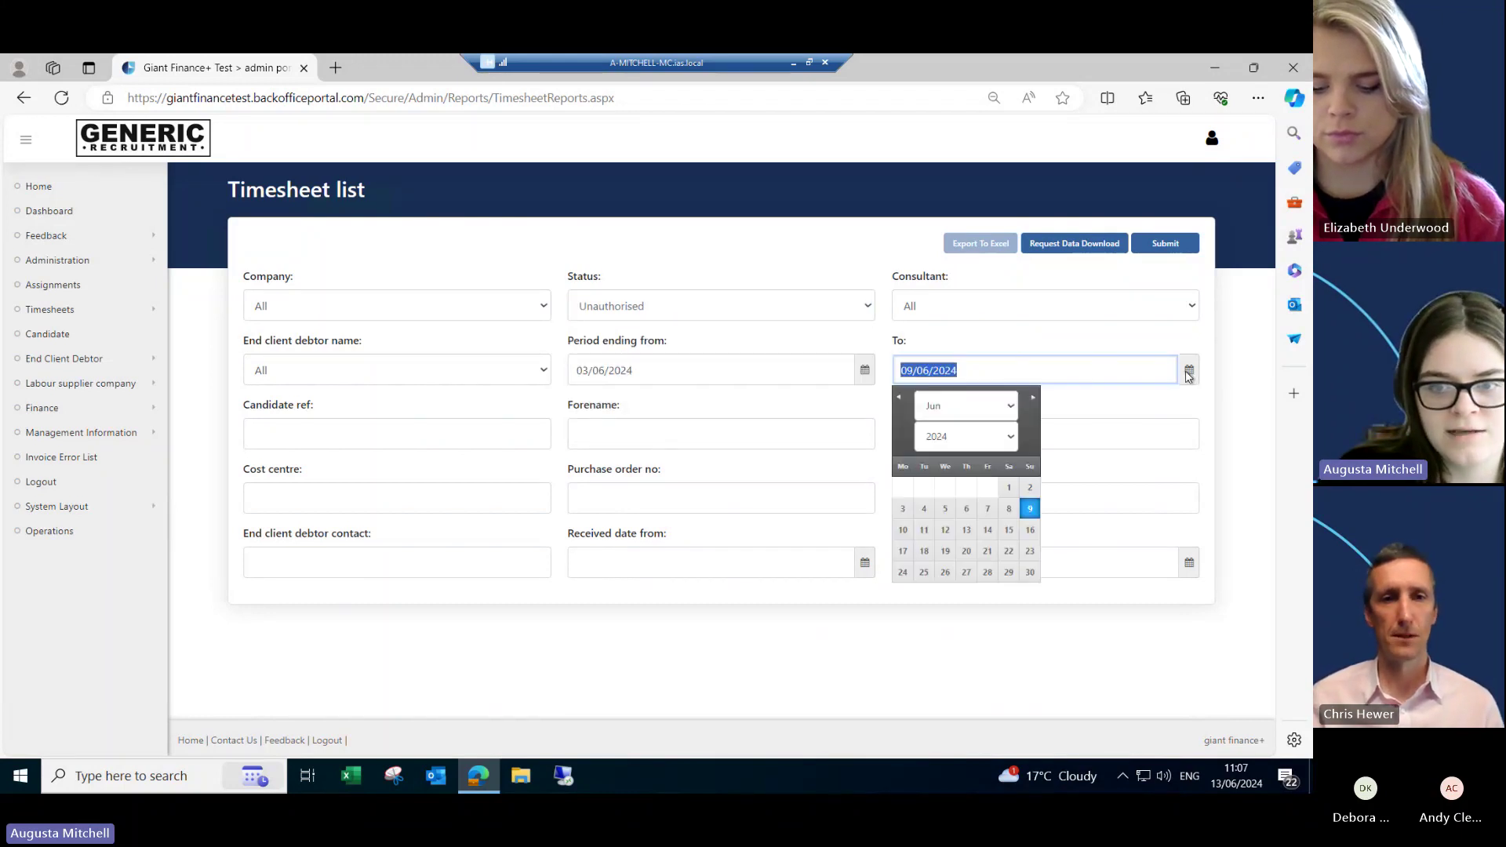
click(1030, 531)
click(1165, 244)
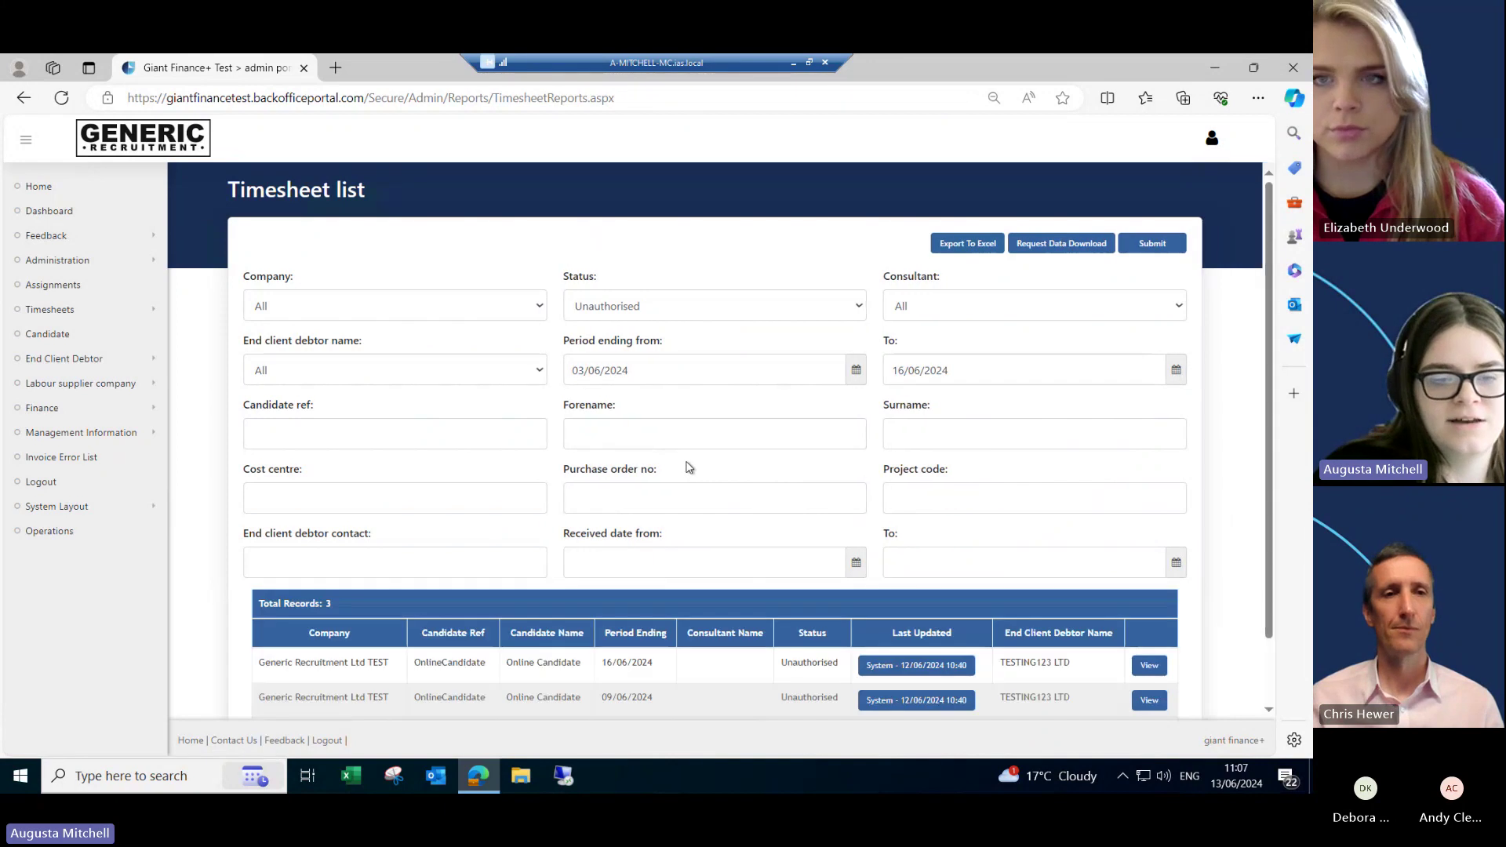
scroll(643, 549, down, 2)
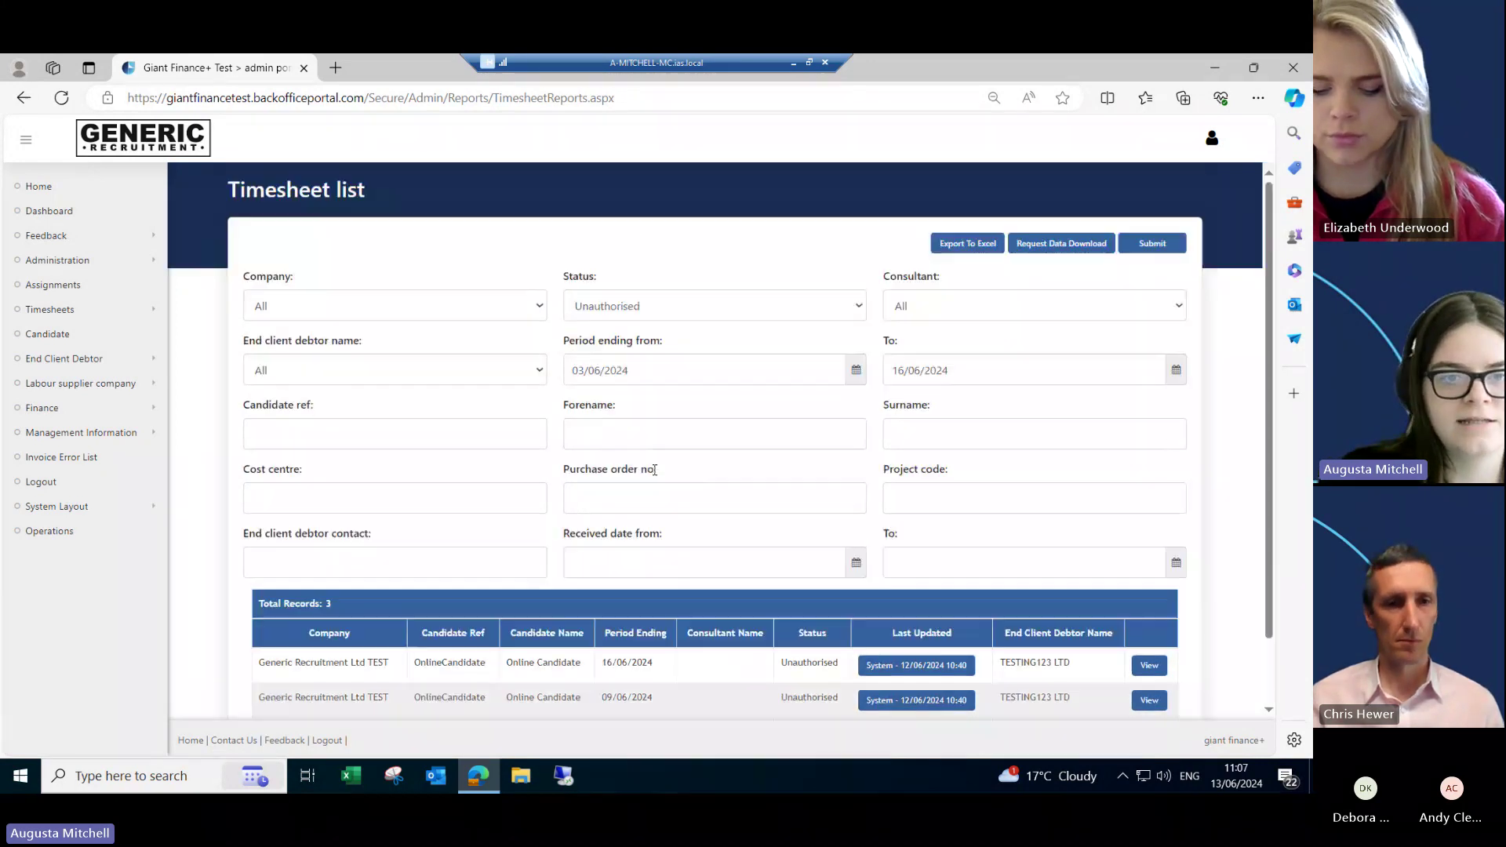
click(635, 305)
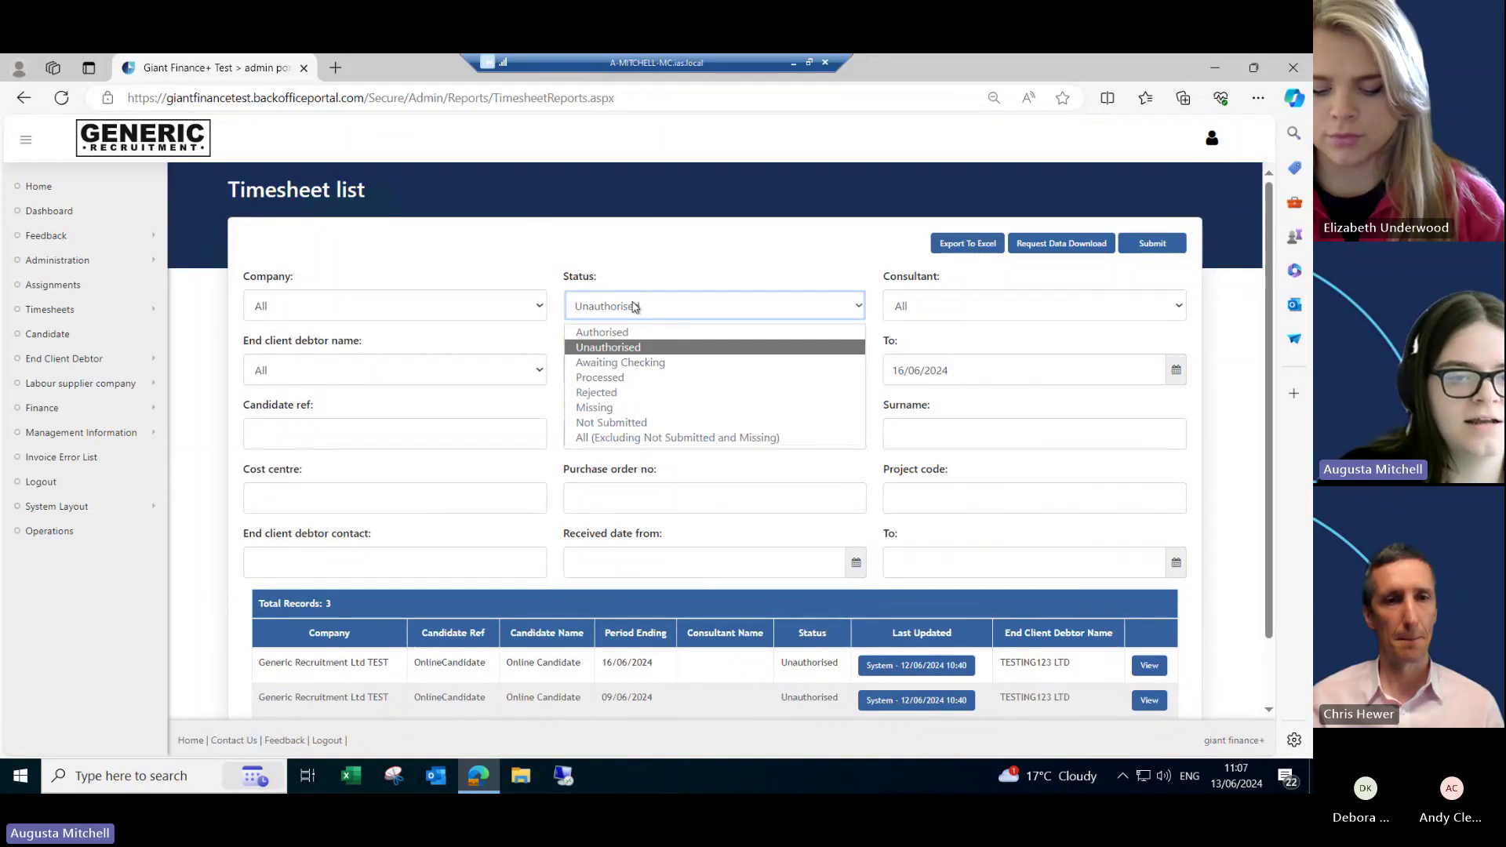
click(706, 308)
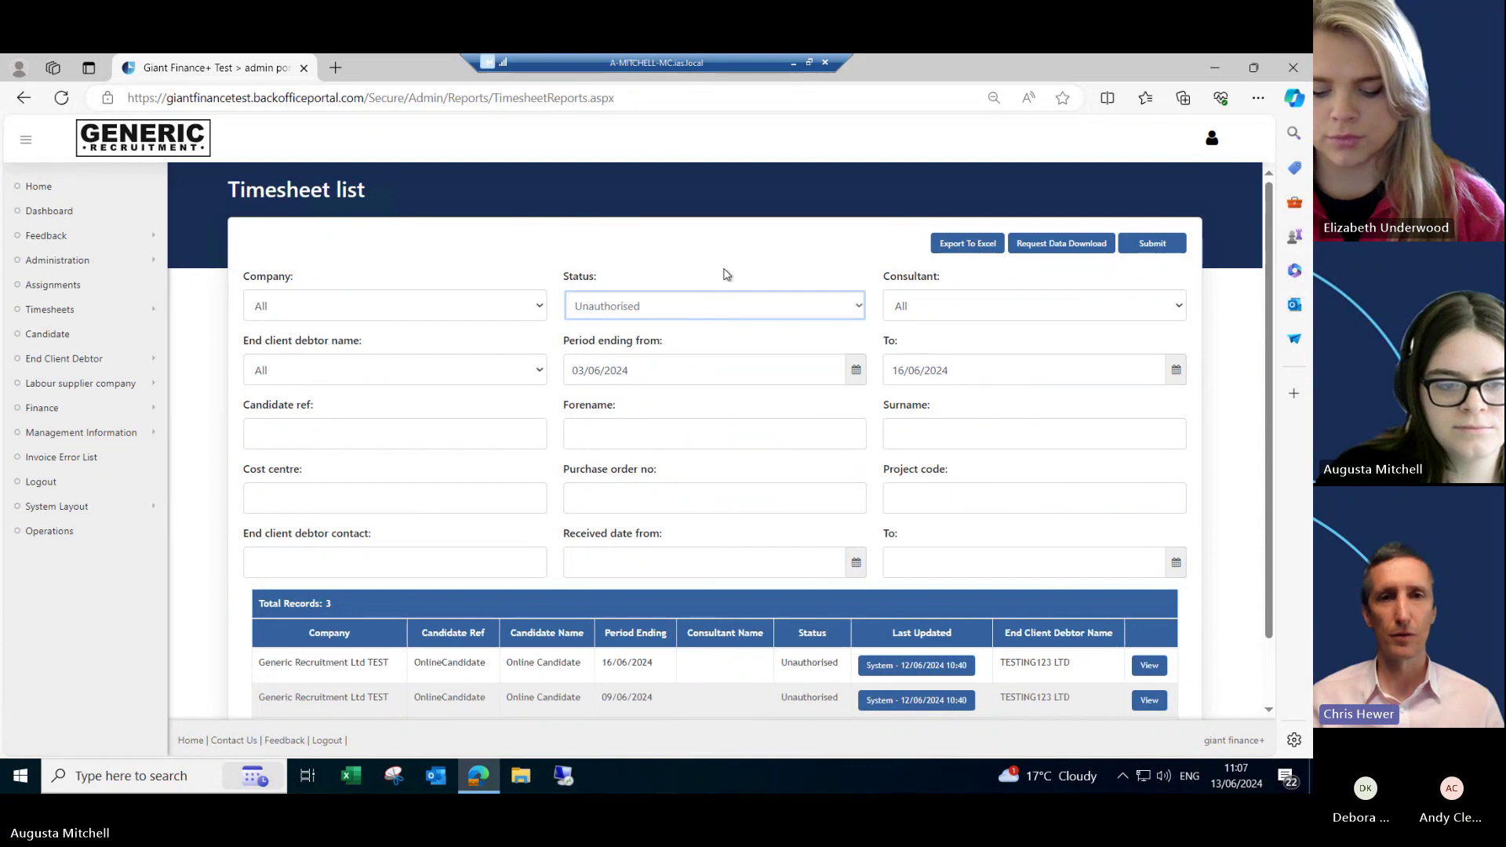
click(727, 273)
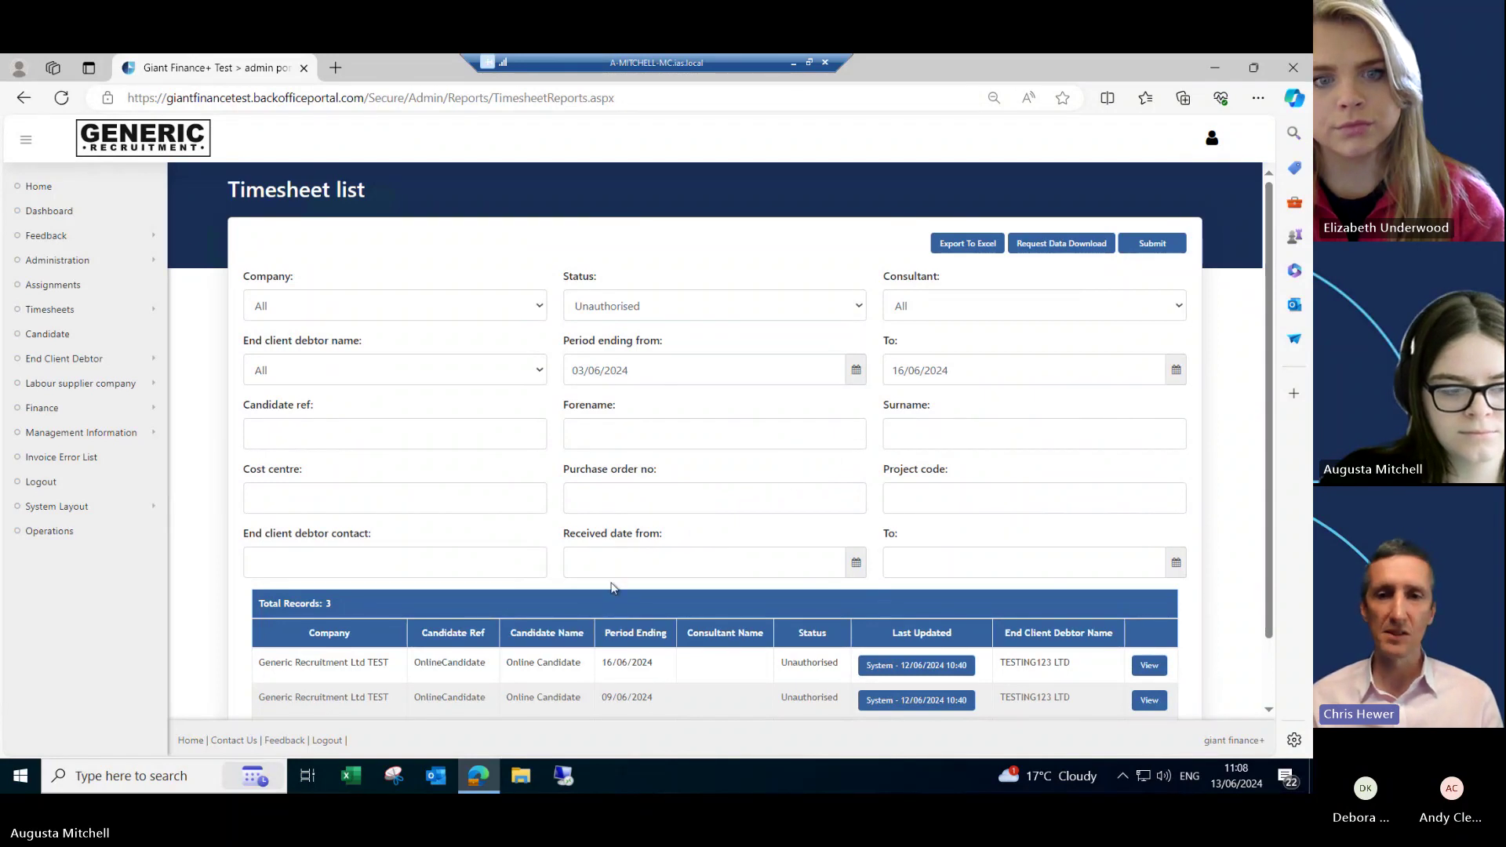
click(328, 743)
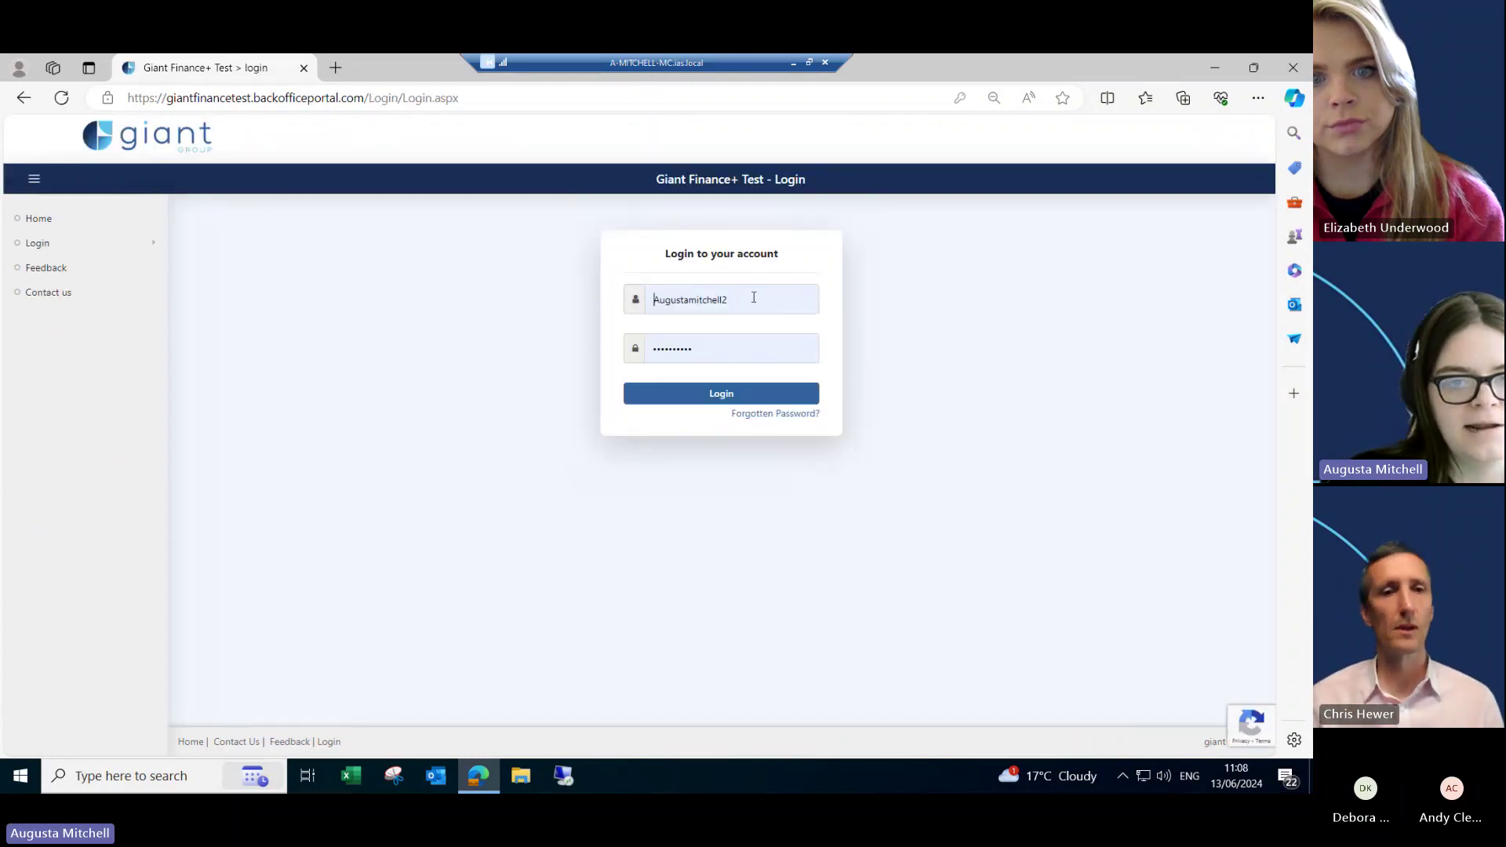
Step: Log in to the candidate portal with the saved candidate credentials
click(753, 297)
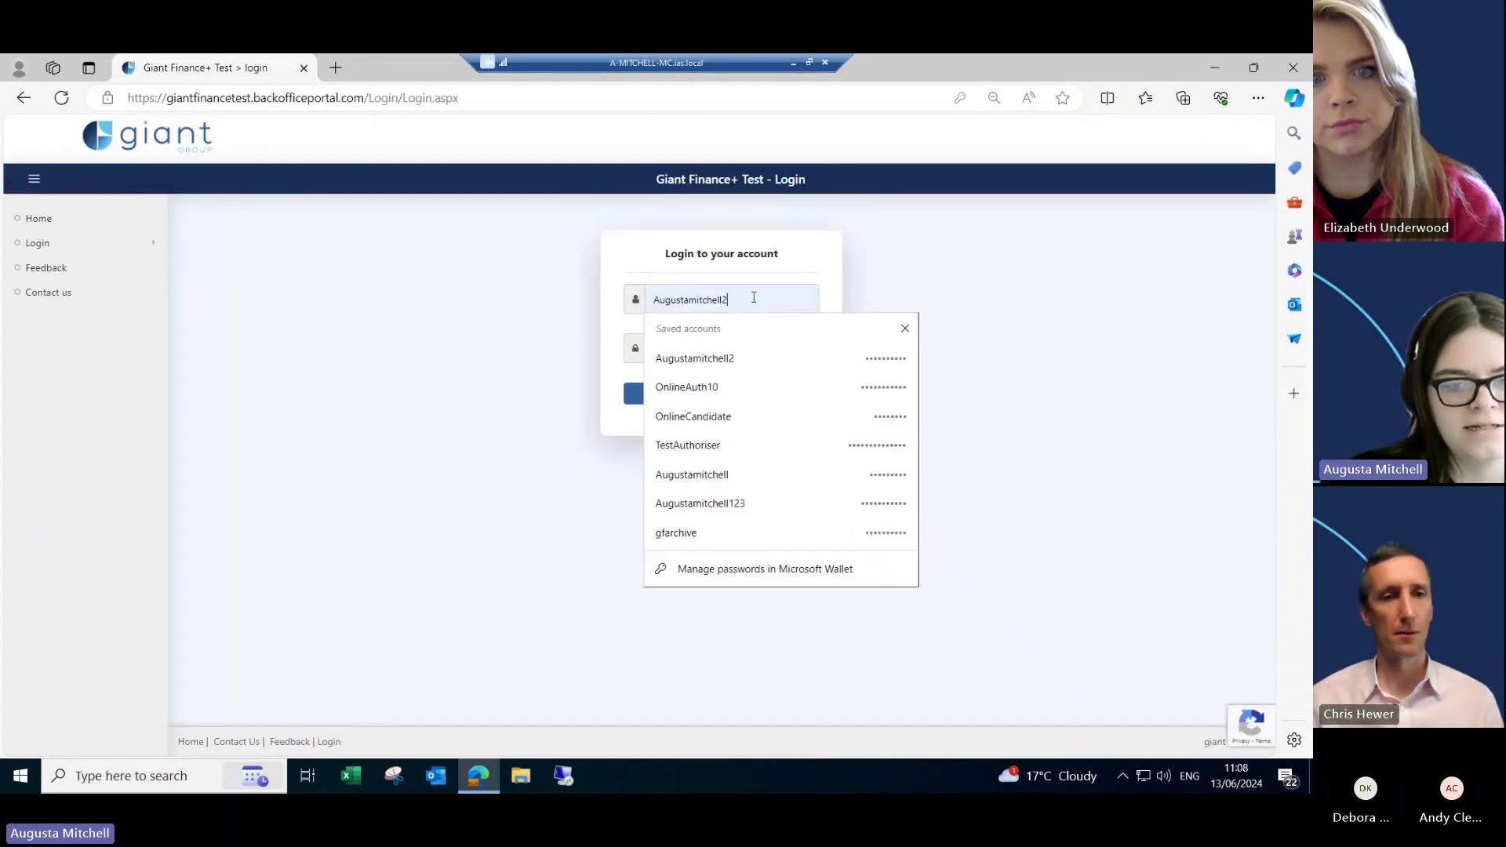
click(760, 421)
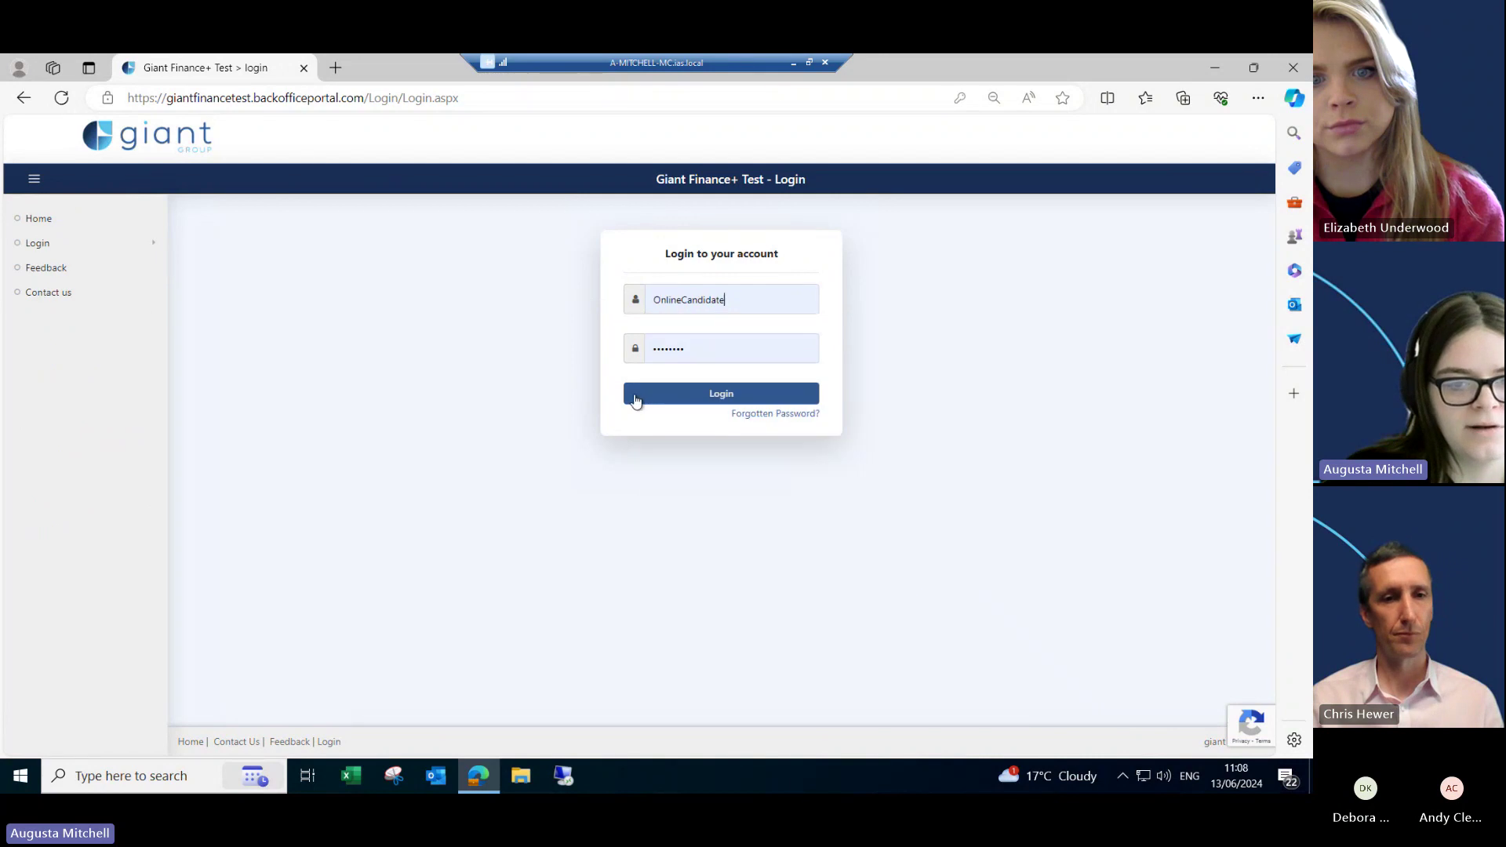
click(653, 394)
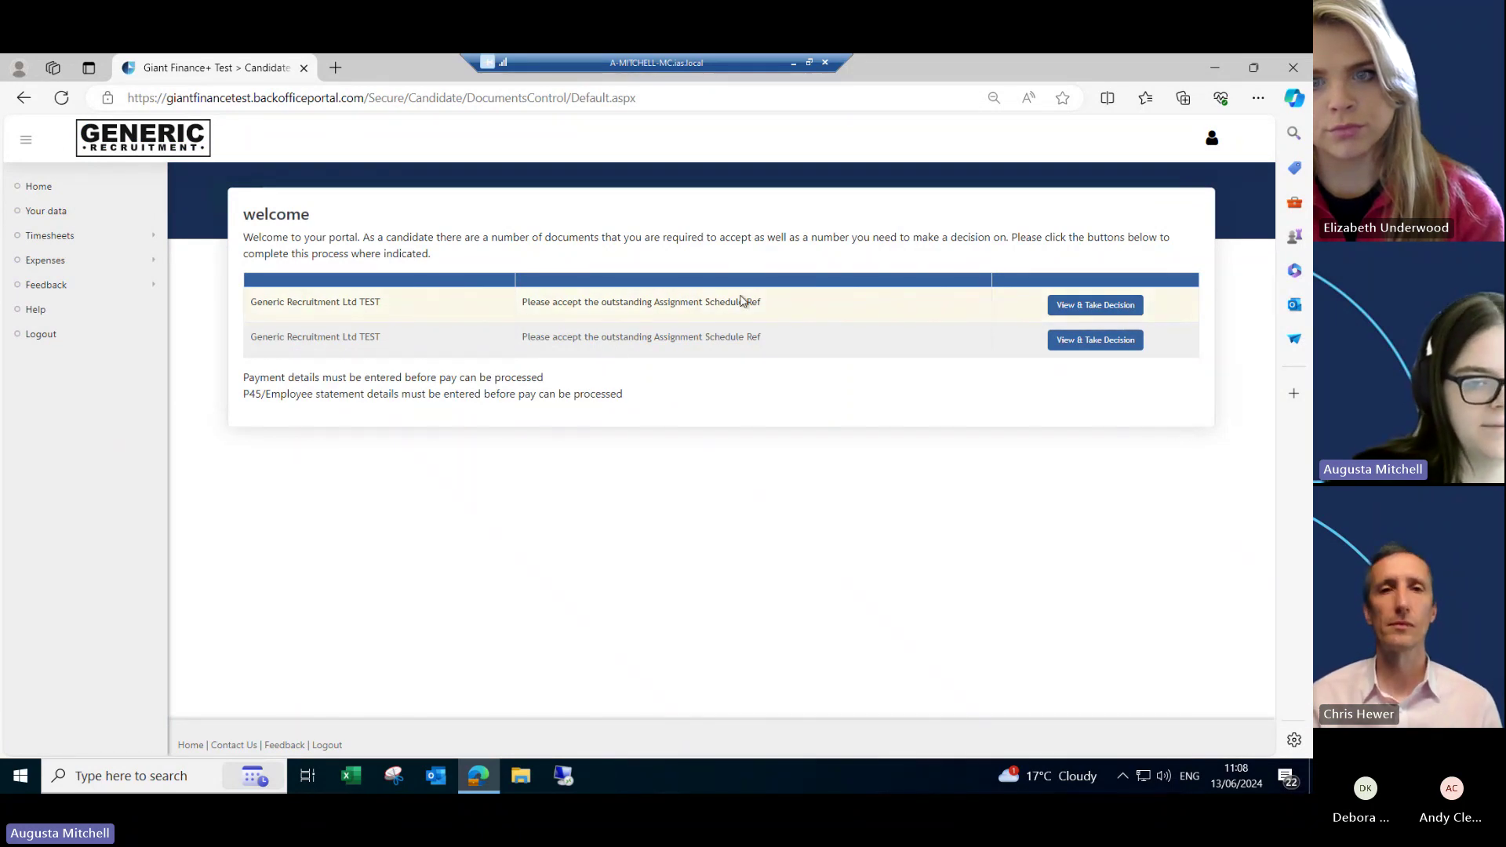
Step: Go to Timesheets > Enter Timesheets and choose period ending 09/06/2024
click(56, 236)
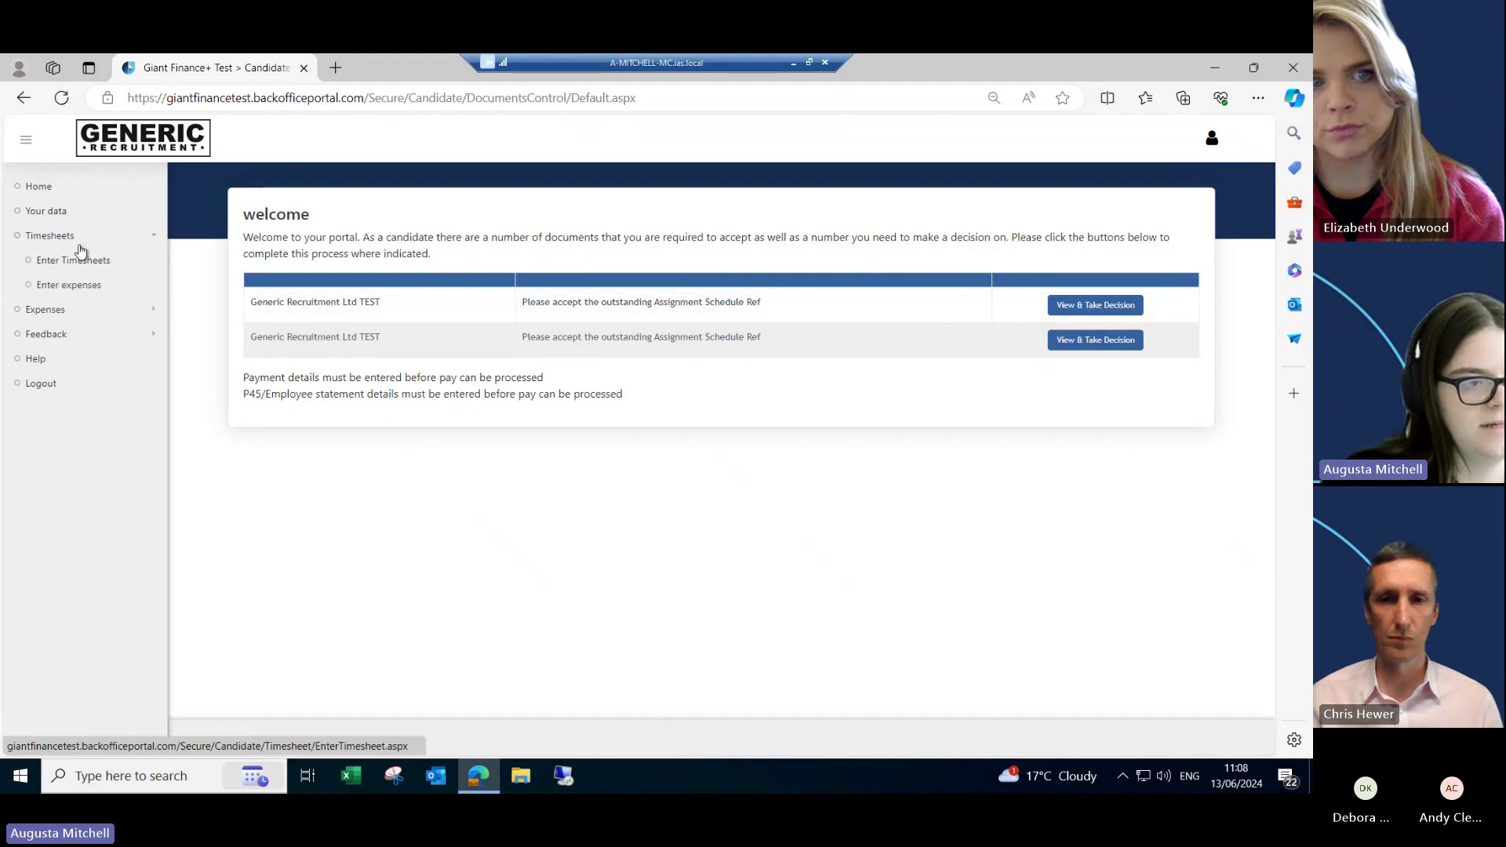
click(77, 264)
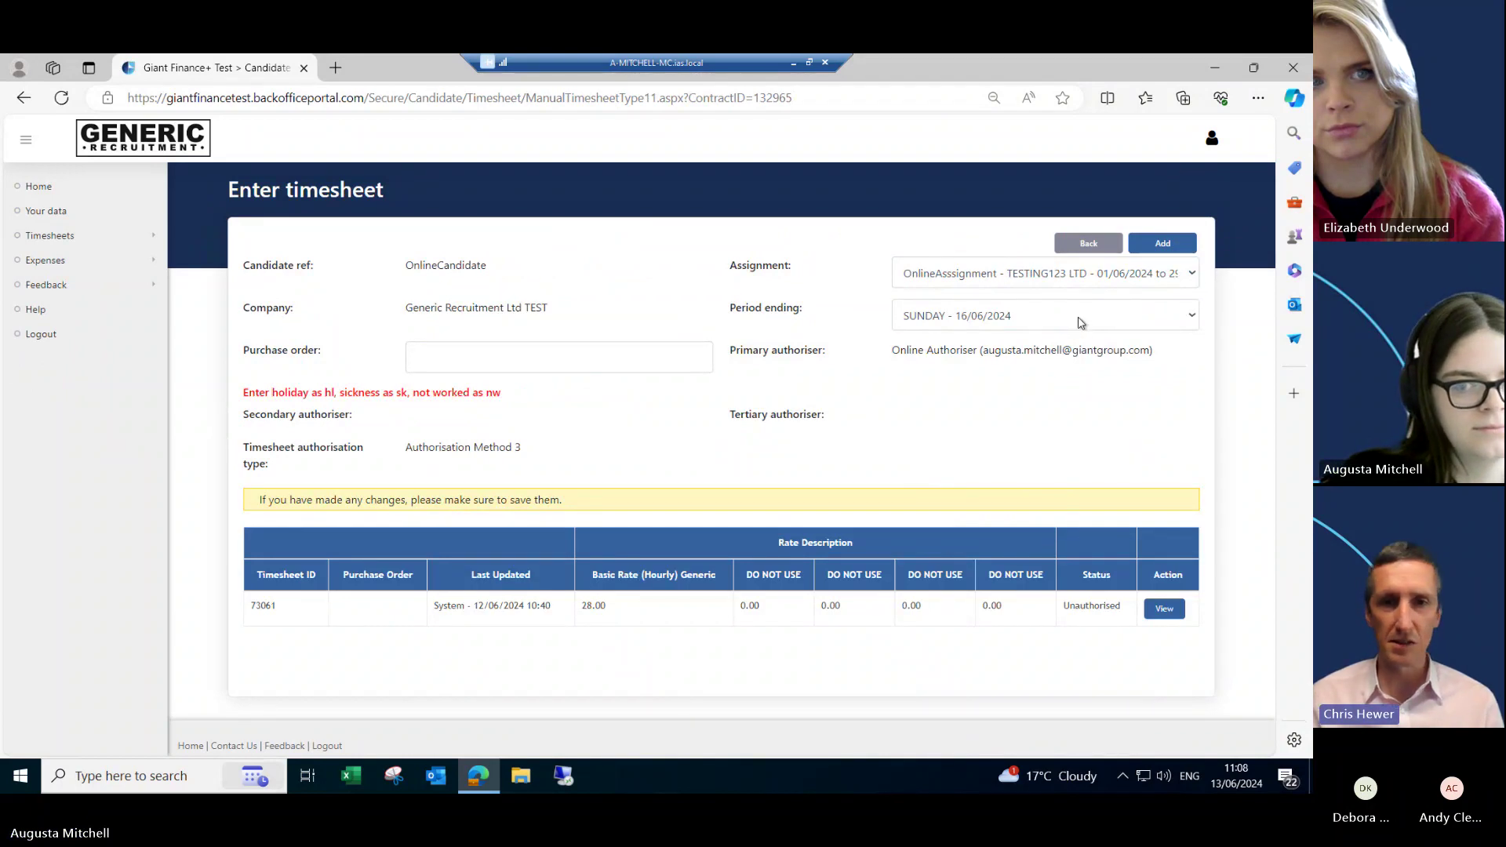
click(1080, 322)
click(1065, 357)
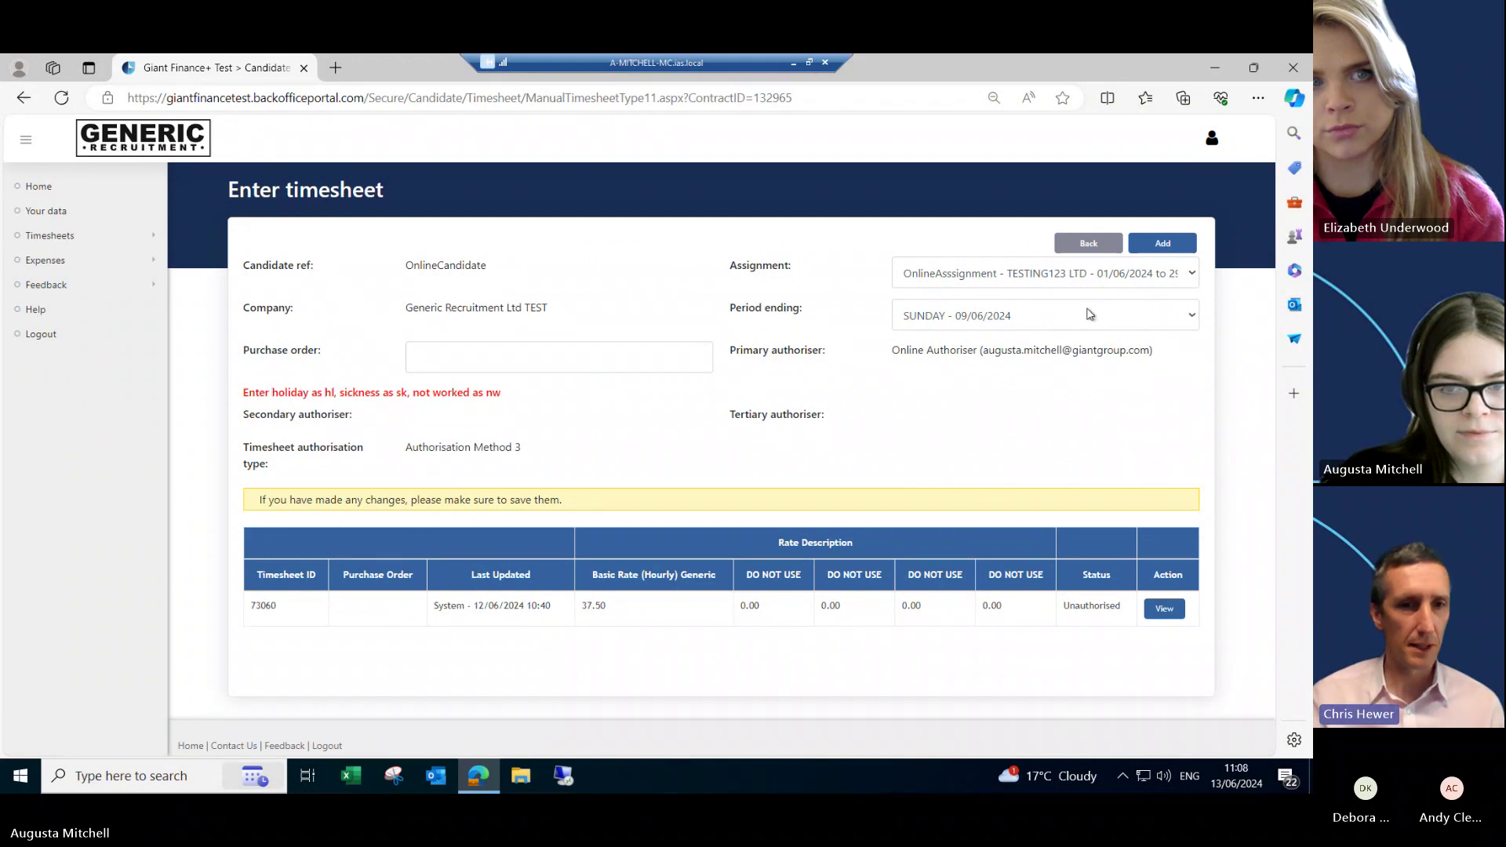
Step: Select period ending 02/06/2024 and enter 9 Saturday and 7 Sunday basic-rate hours (16.00)
click(1049, 323)
click(1034, 372)
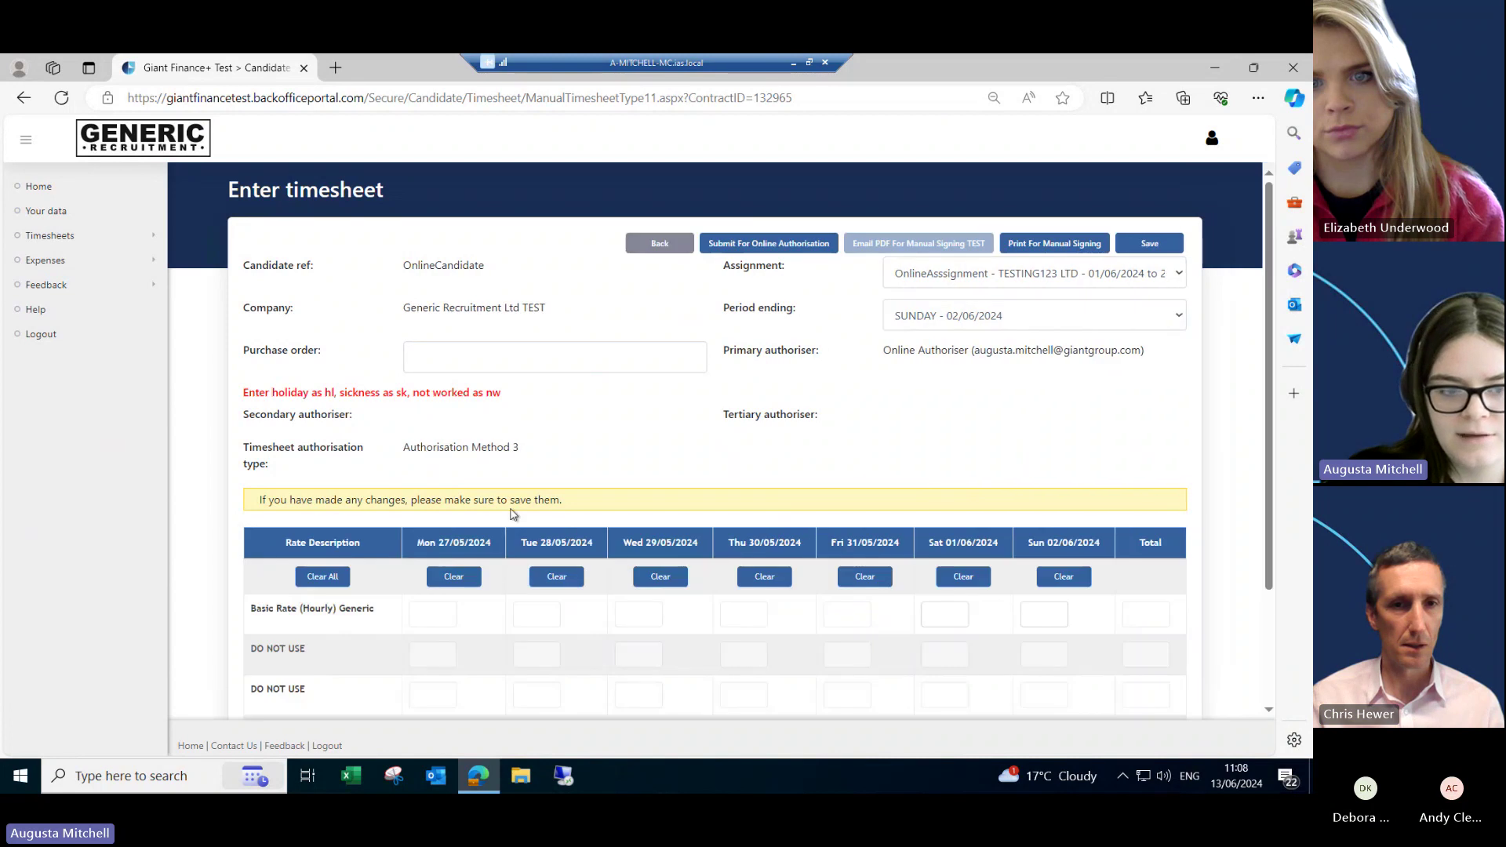
scroll(531, 473, down, 2)
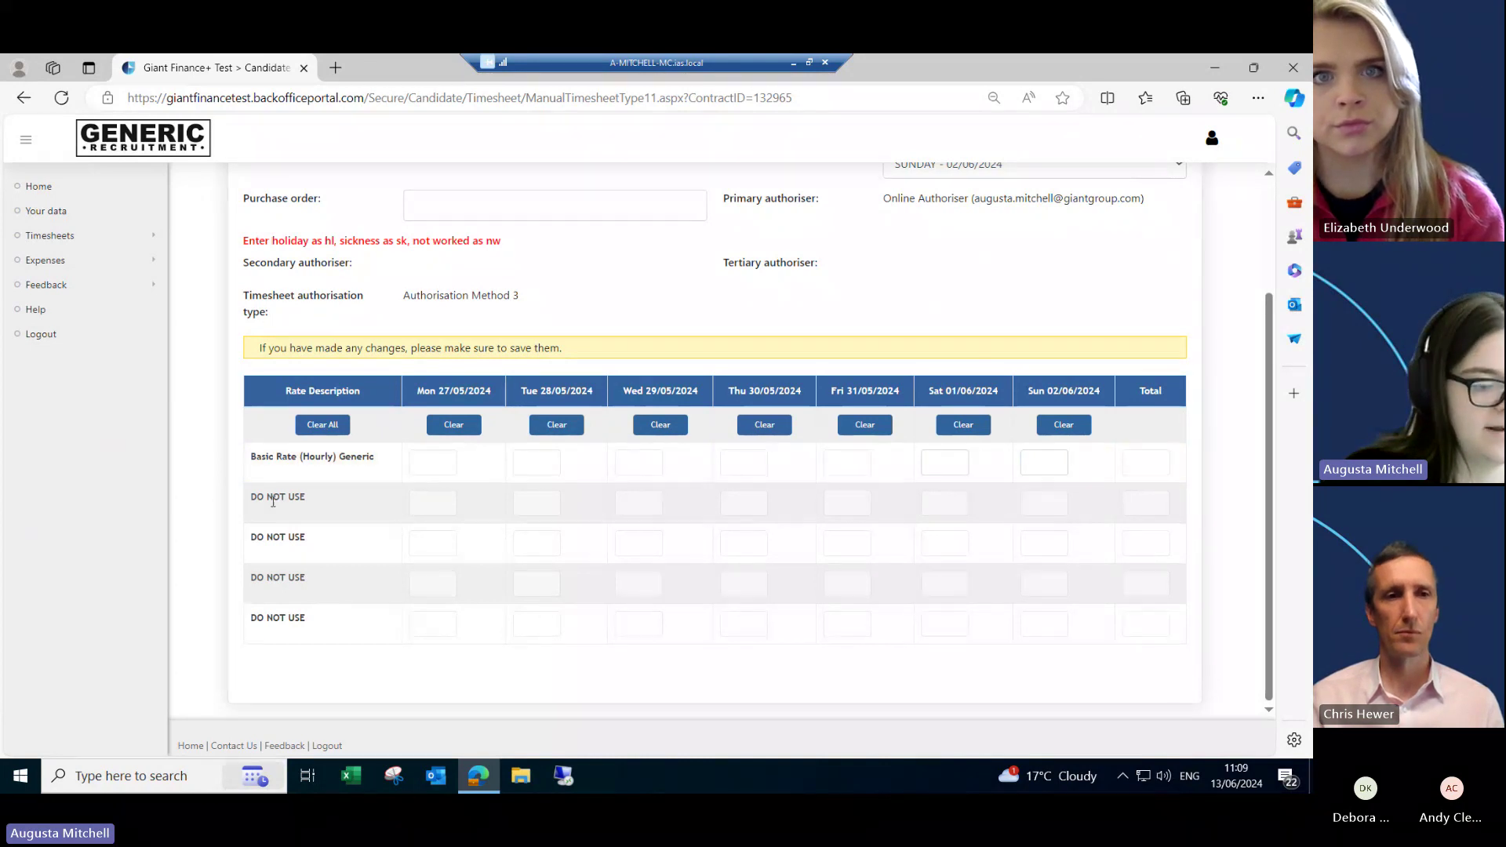
scroll(518, 510, up, 2)
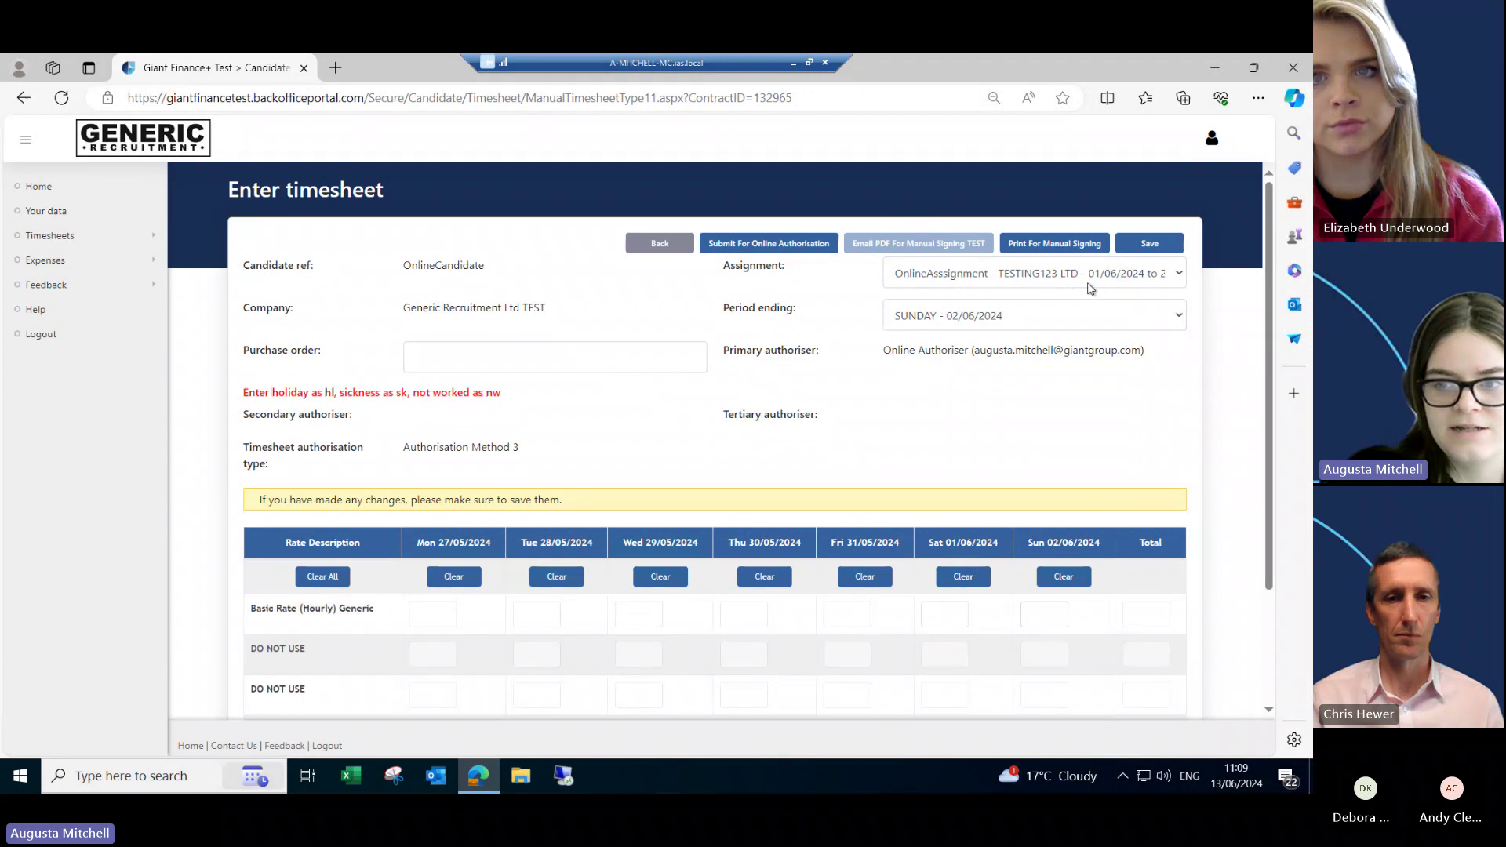
click(954, 617)
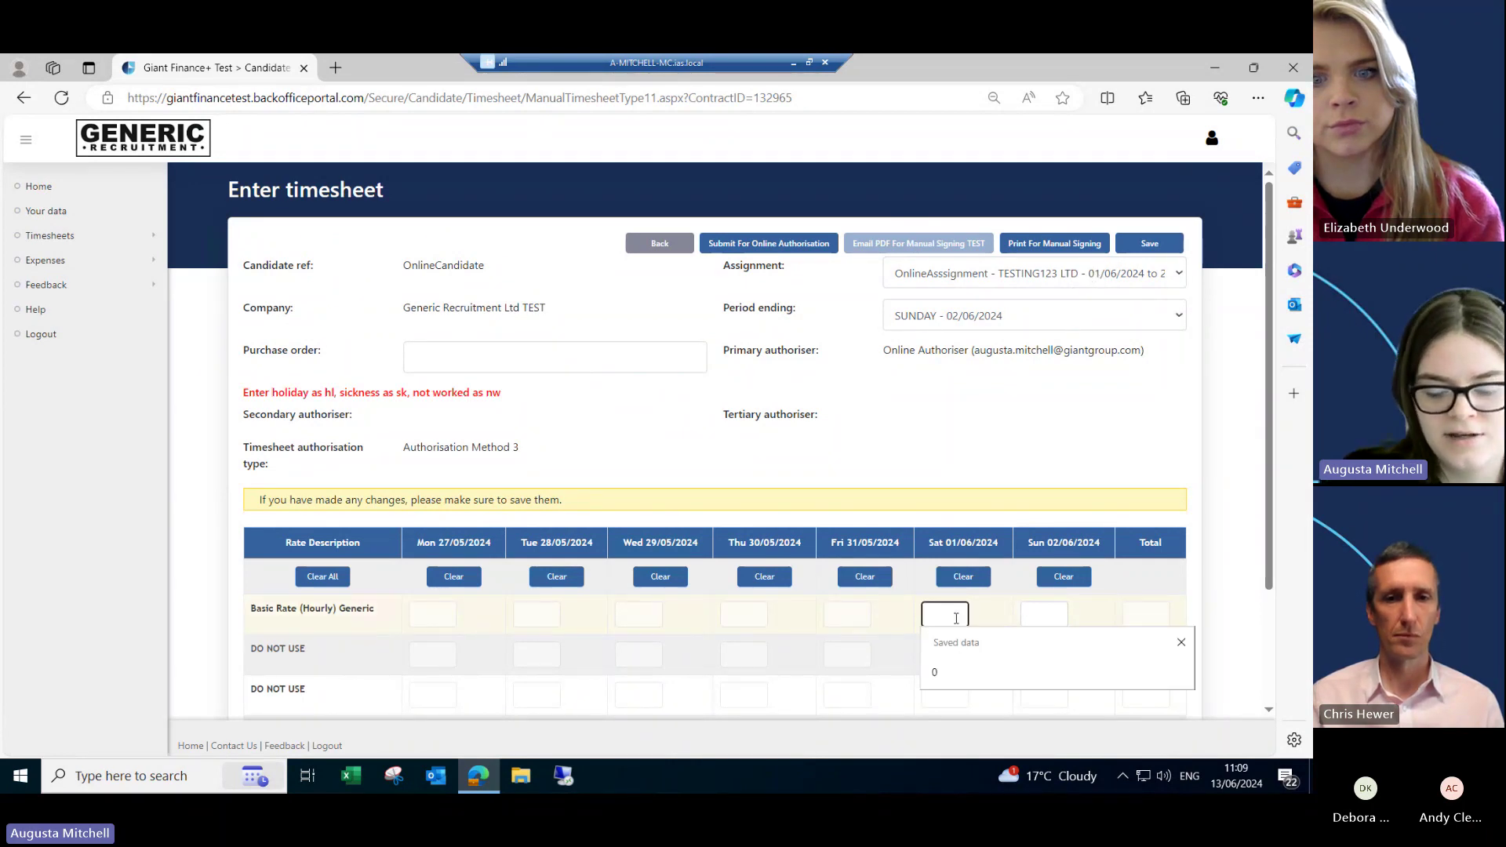
text(9)
click(1052, 613)
text(7)
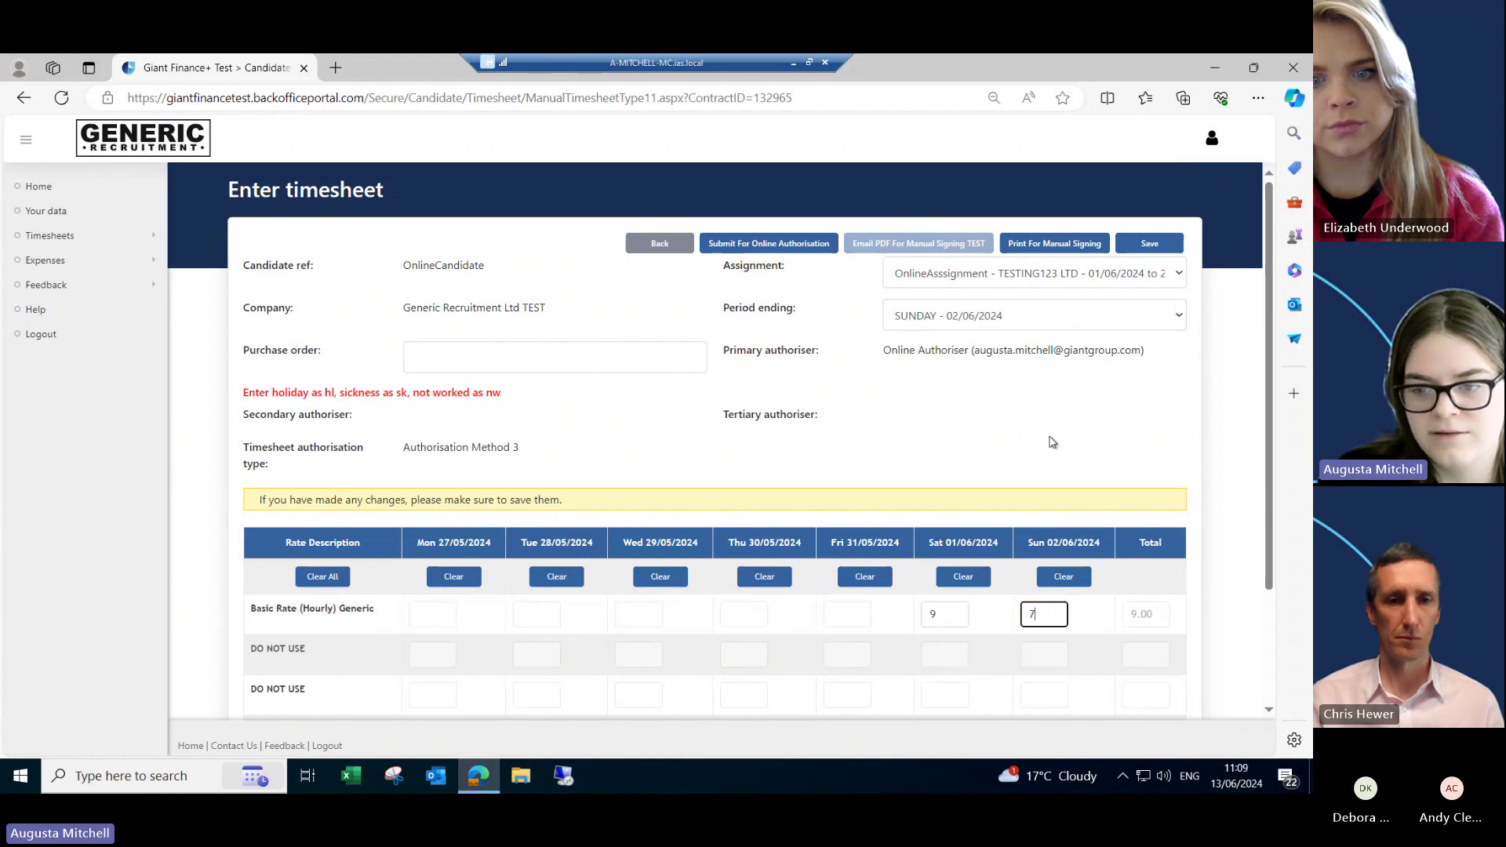
click(1051, 443)
Step: Submit the timesheet for online authorisation and check the primary authoriser's details
click(745, 248)
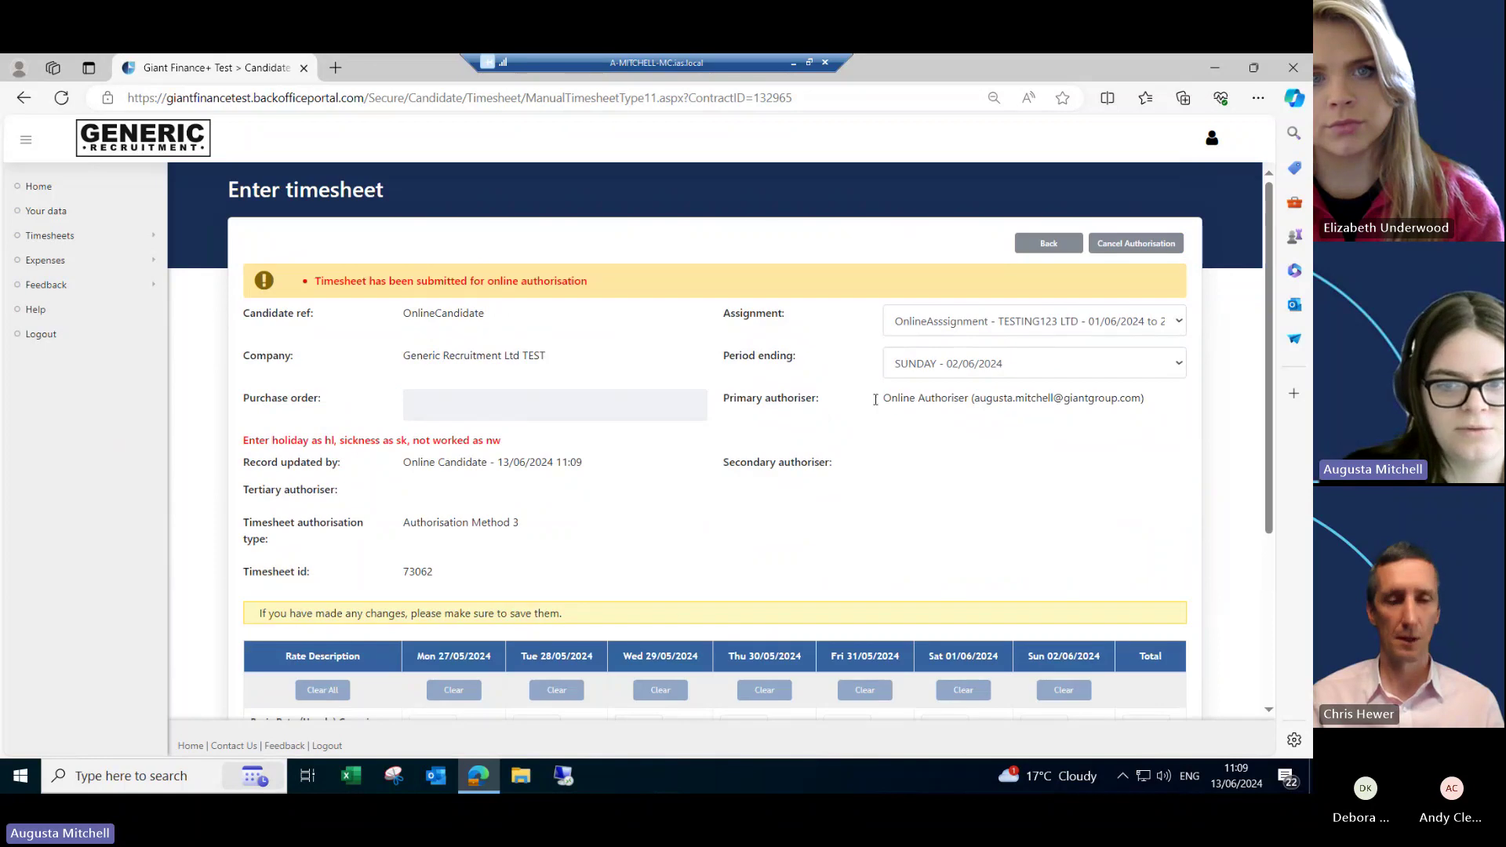
drag(884, 398, 1143, 398)
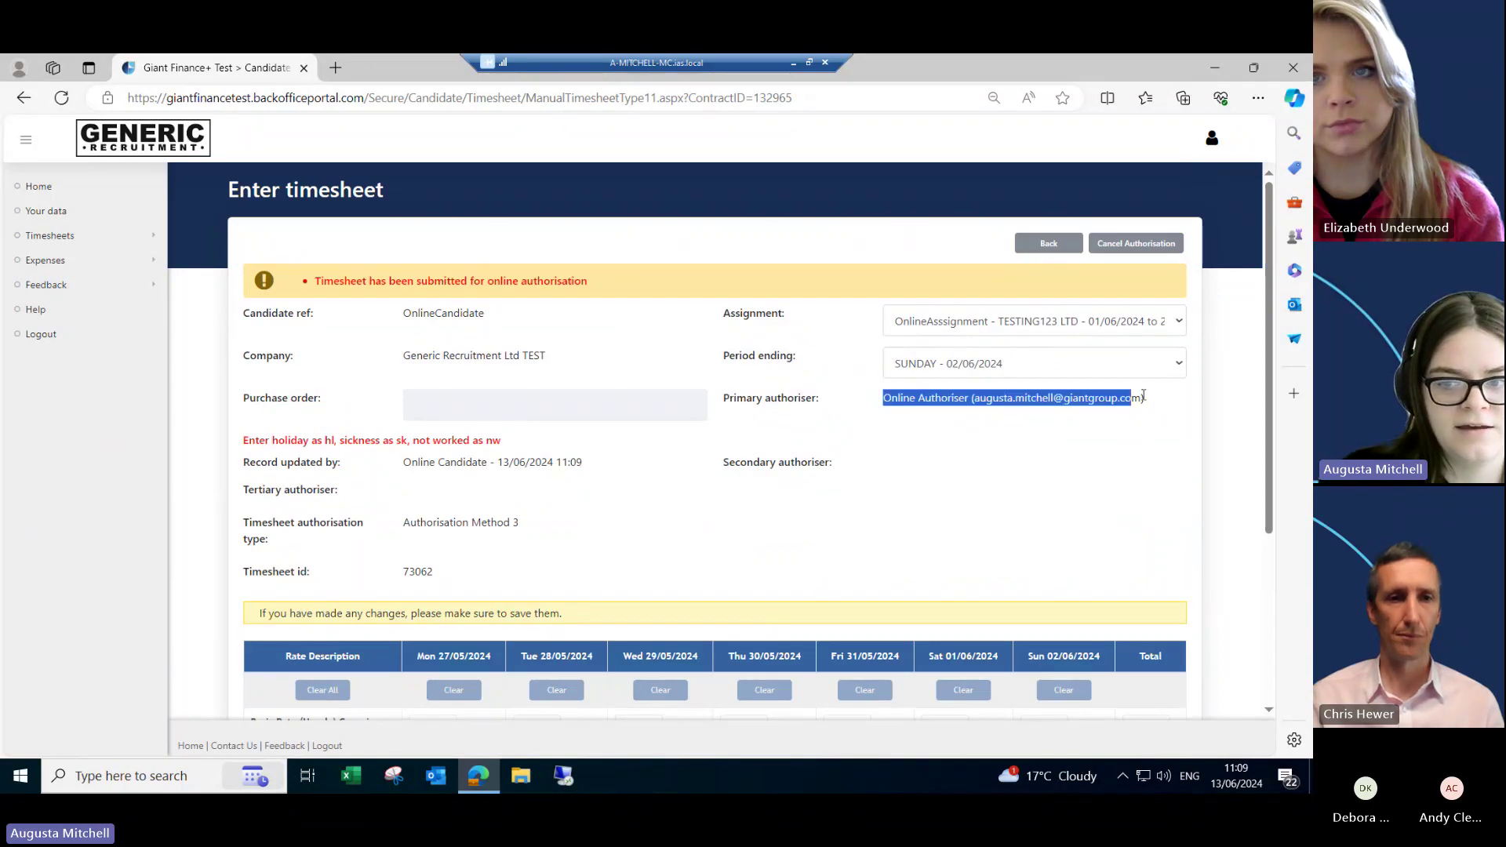
click(951, 487)
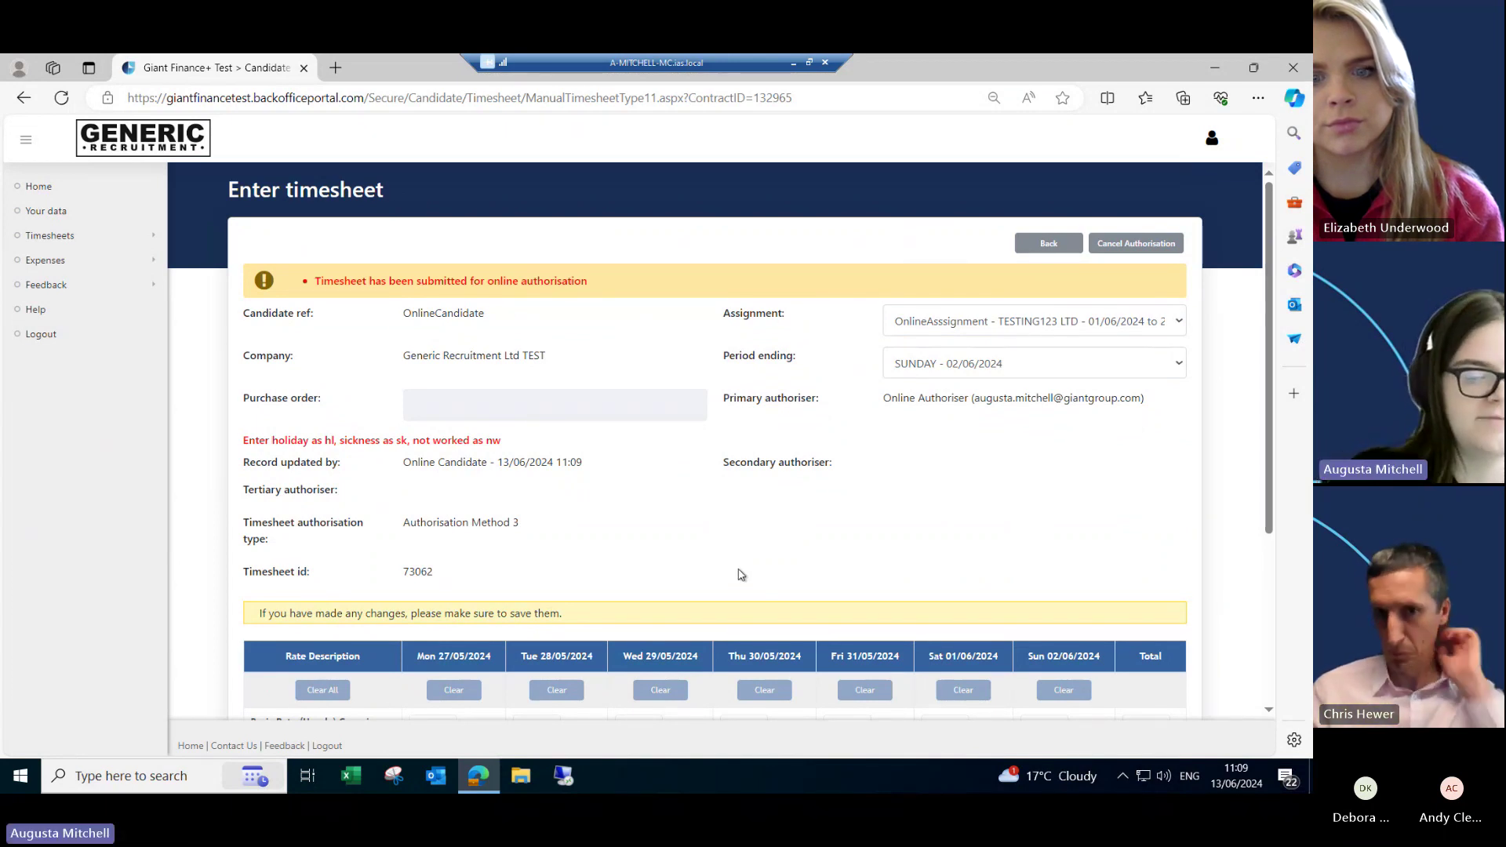
scroll(747, 571, down, 3)
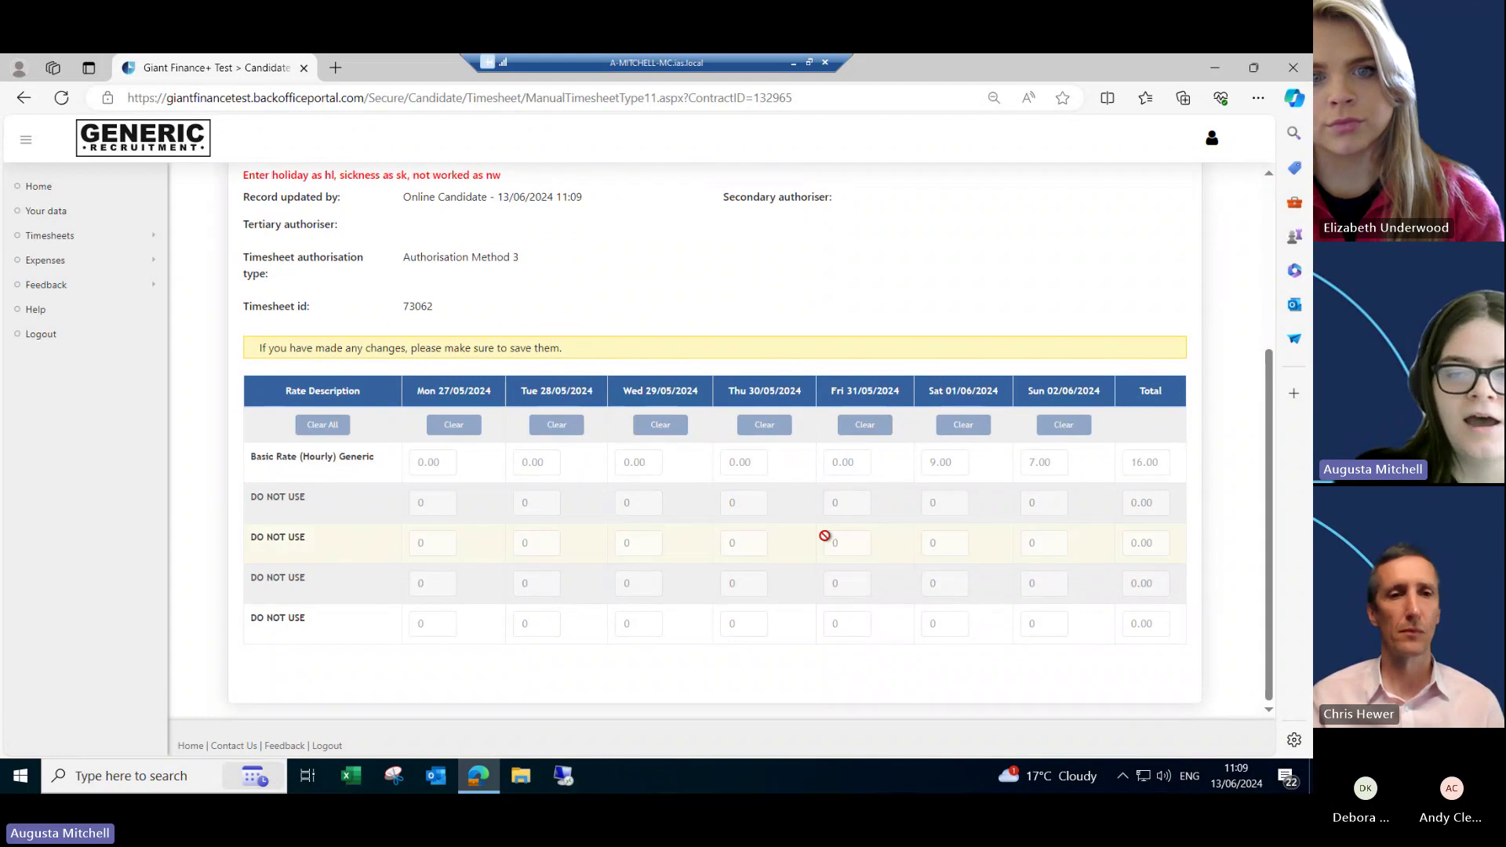
scroll(824, 532, up, 3)
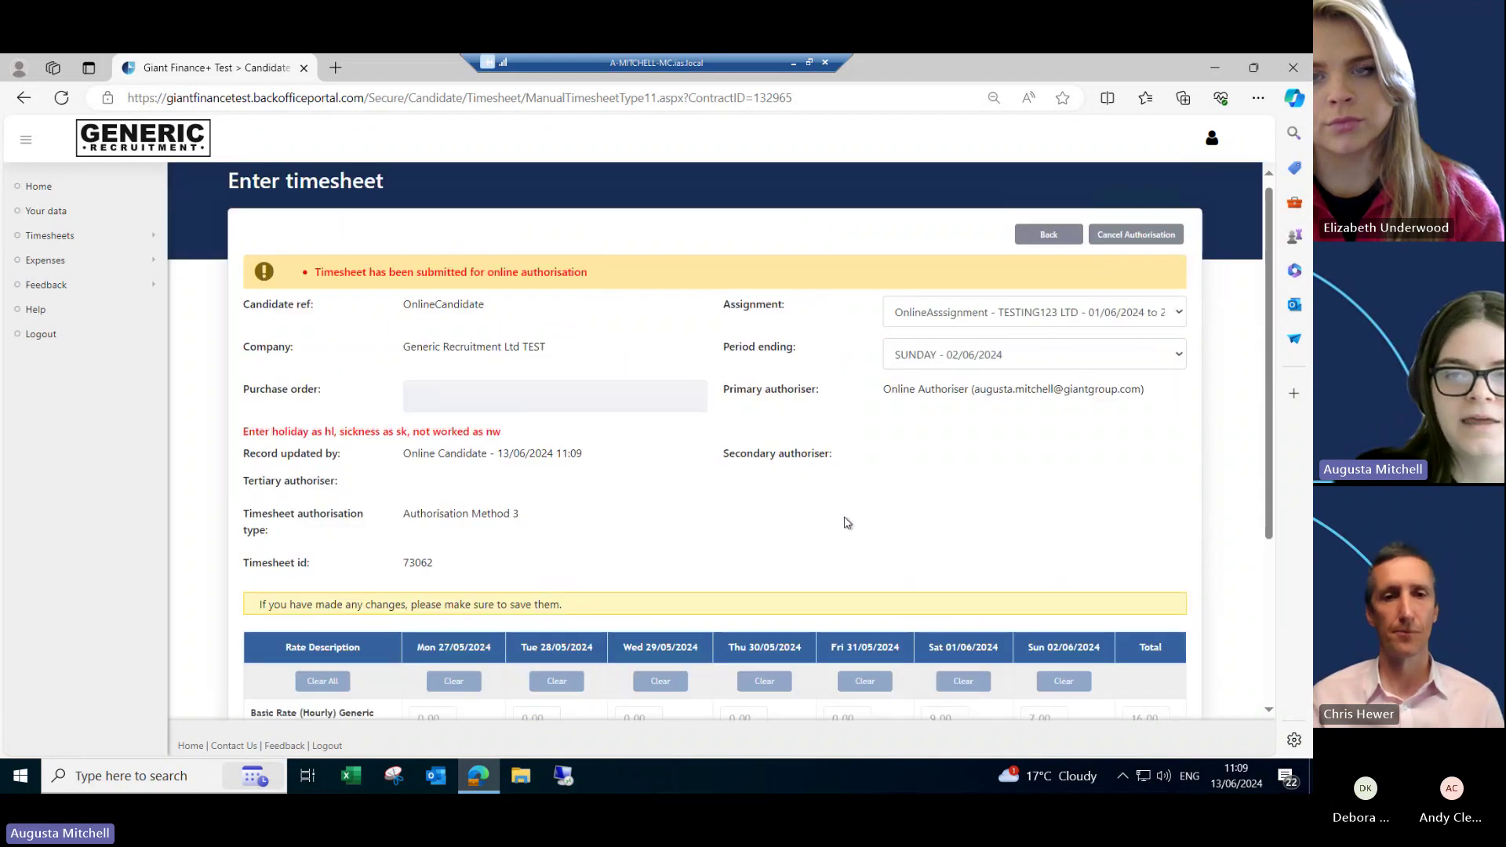
Step: Cancel the authorisation request and confirm the 9 and 7 hours are still entered
click(1129, 238)
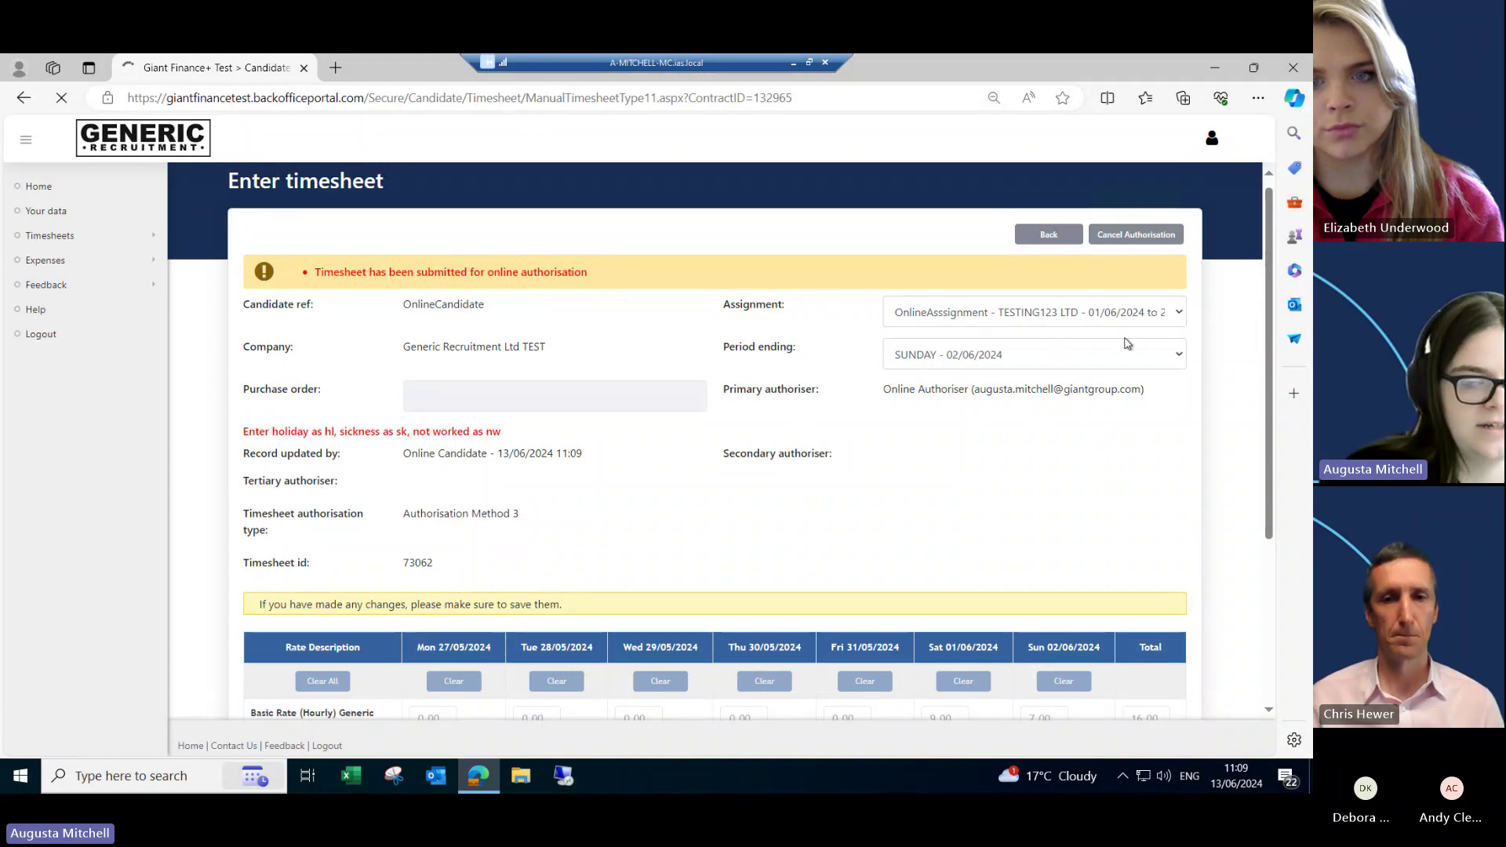
scroll(987, 447, down, 3)
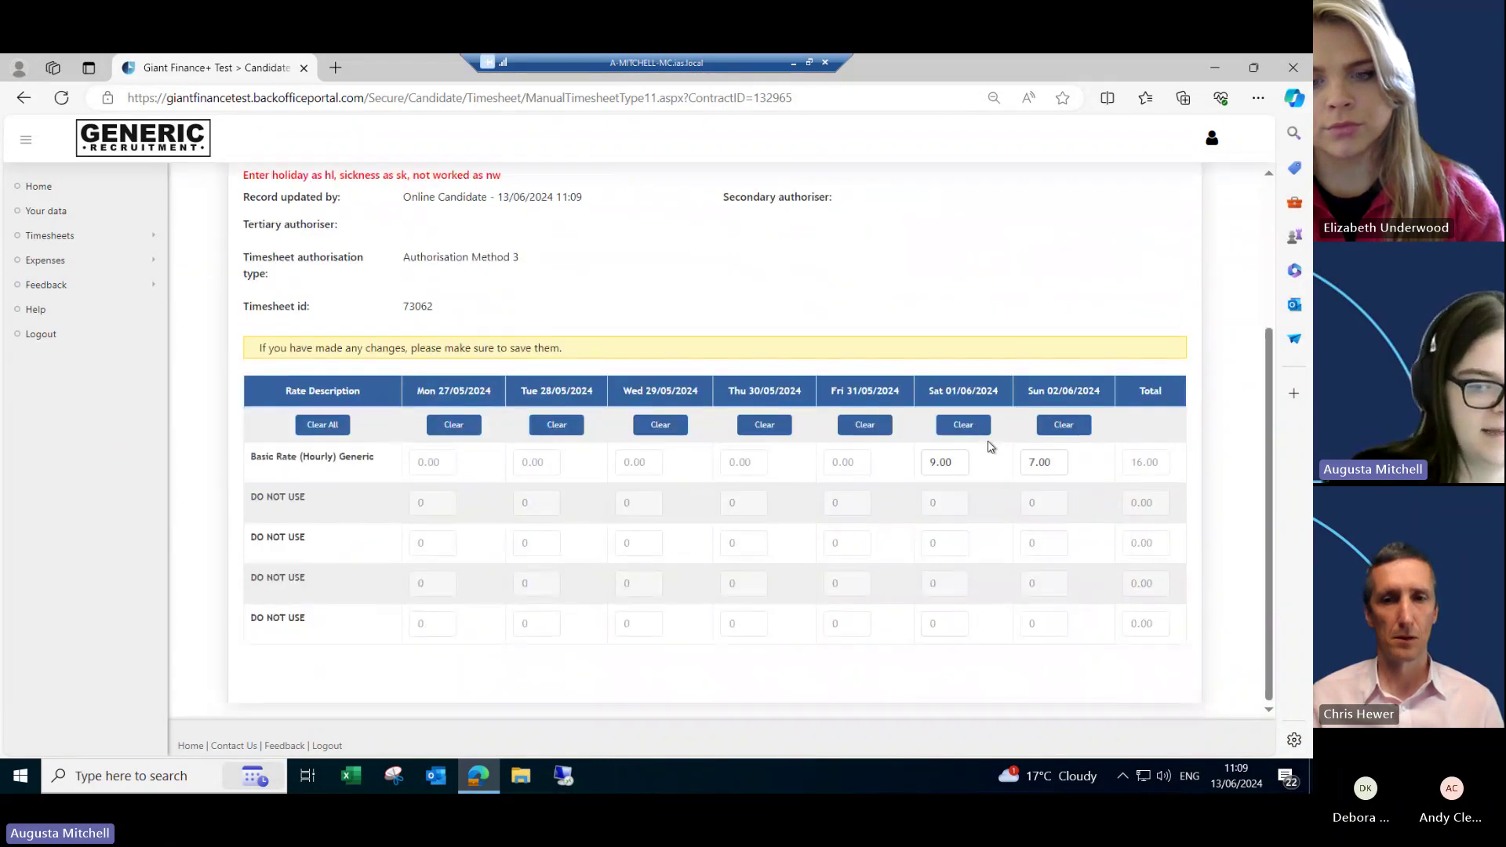
scroll(989, 447, up, 3)
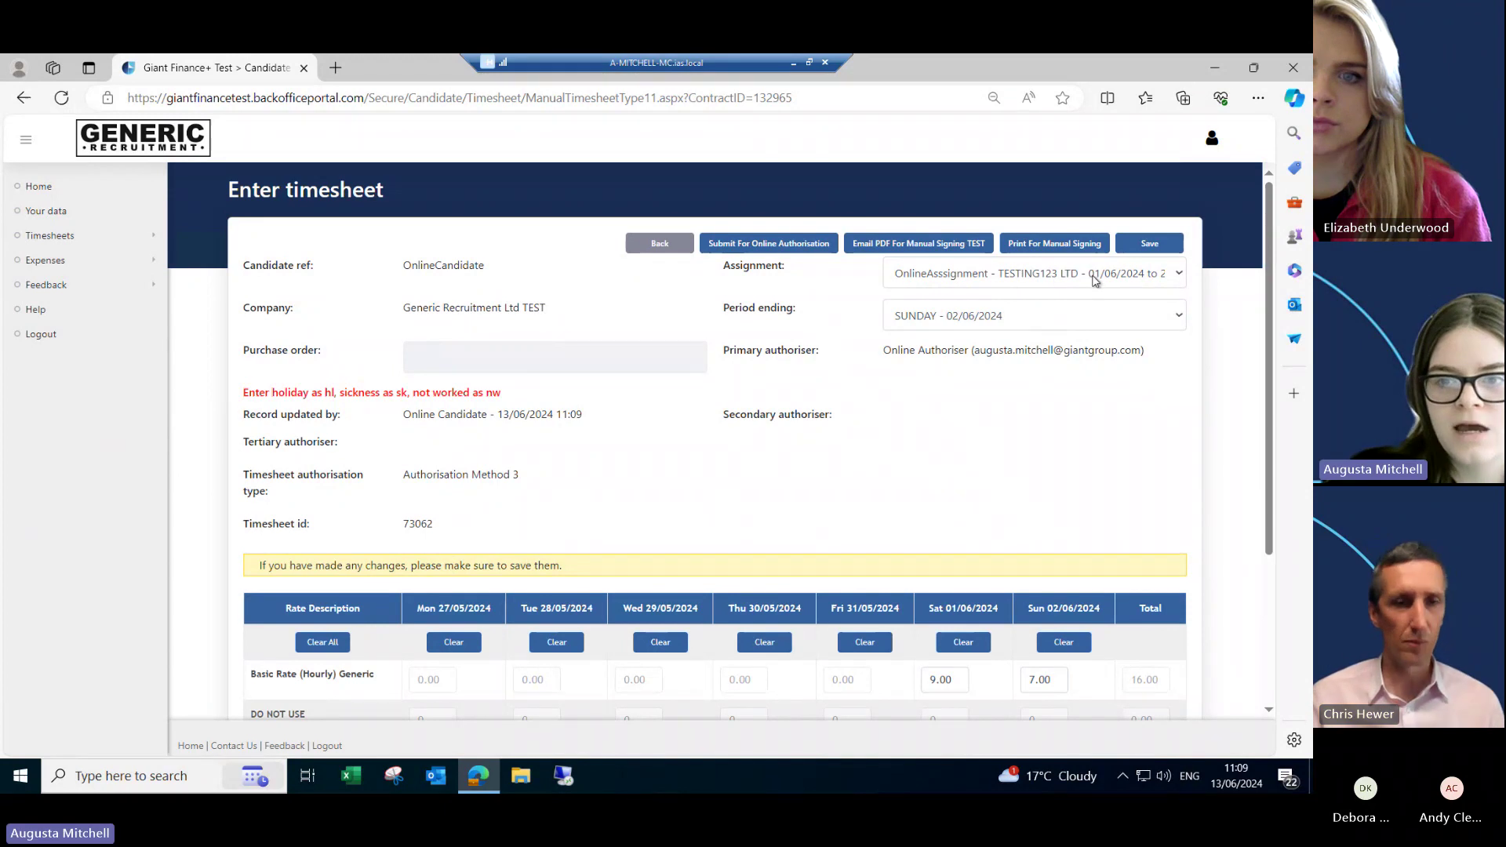
Step: Choose SUNDAY - 09/06/2024 as the period ending to show Unauthorised timesheet 73060
click(1067, 322)
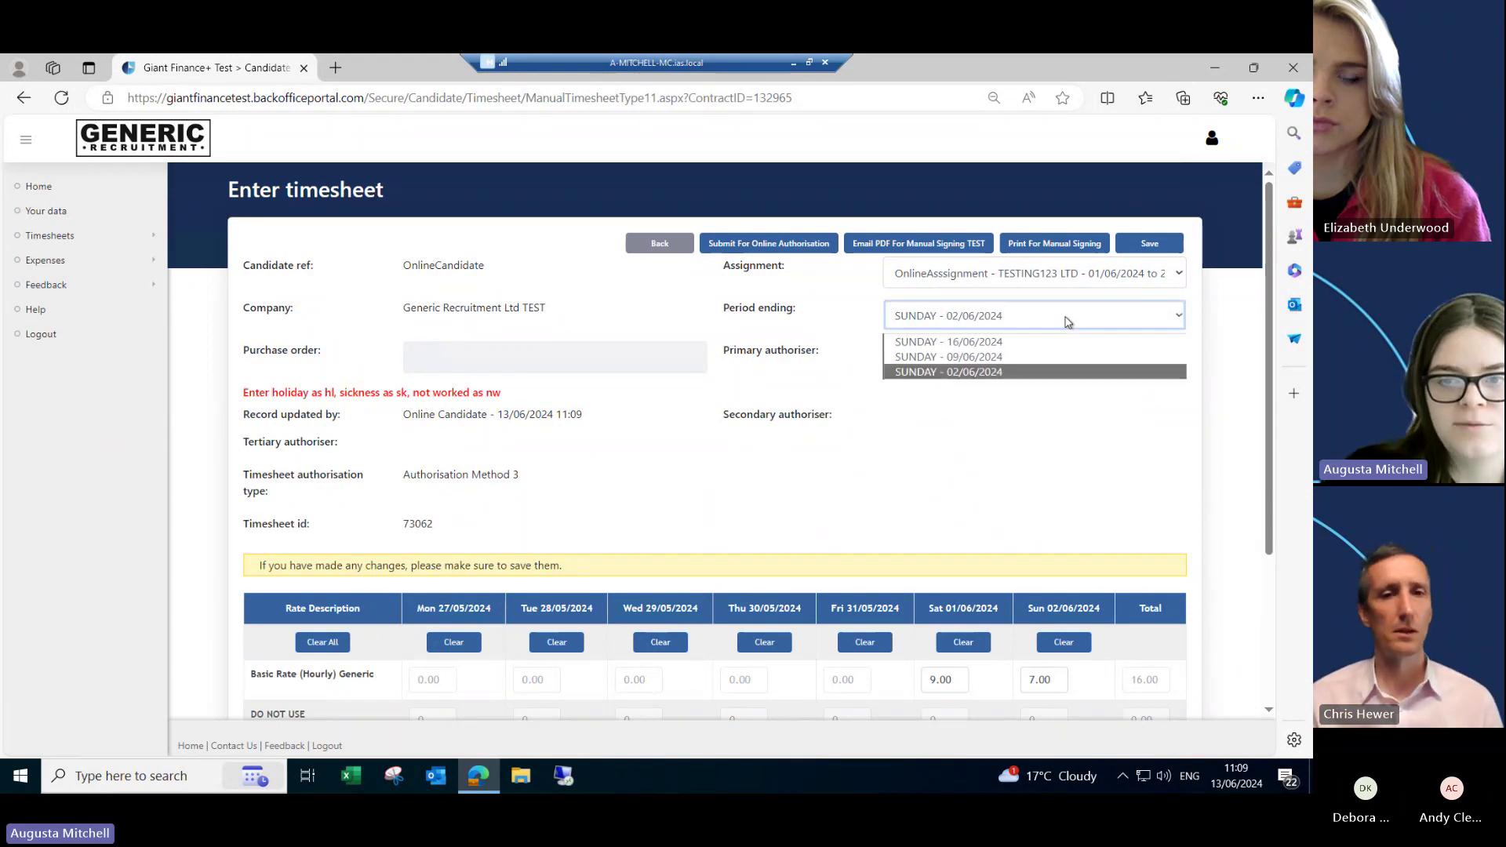
click(973, 357)
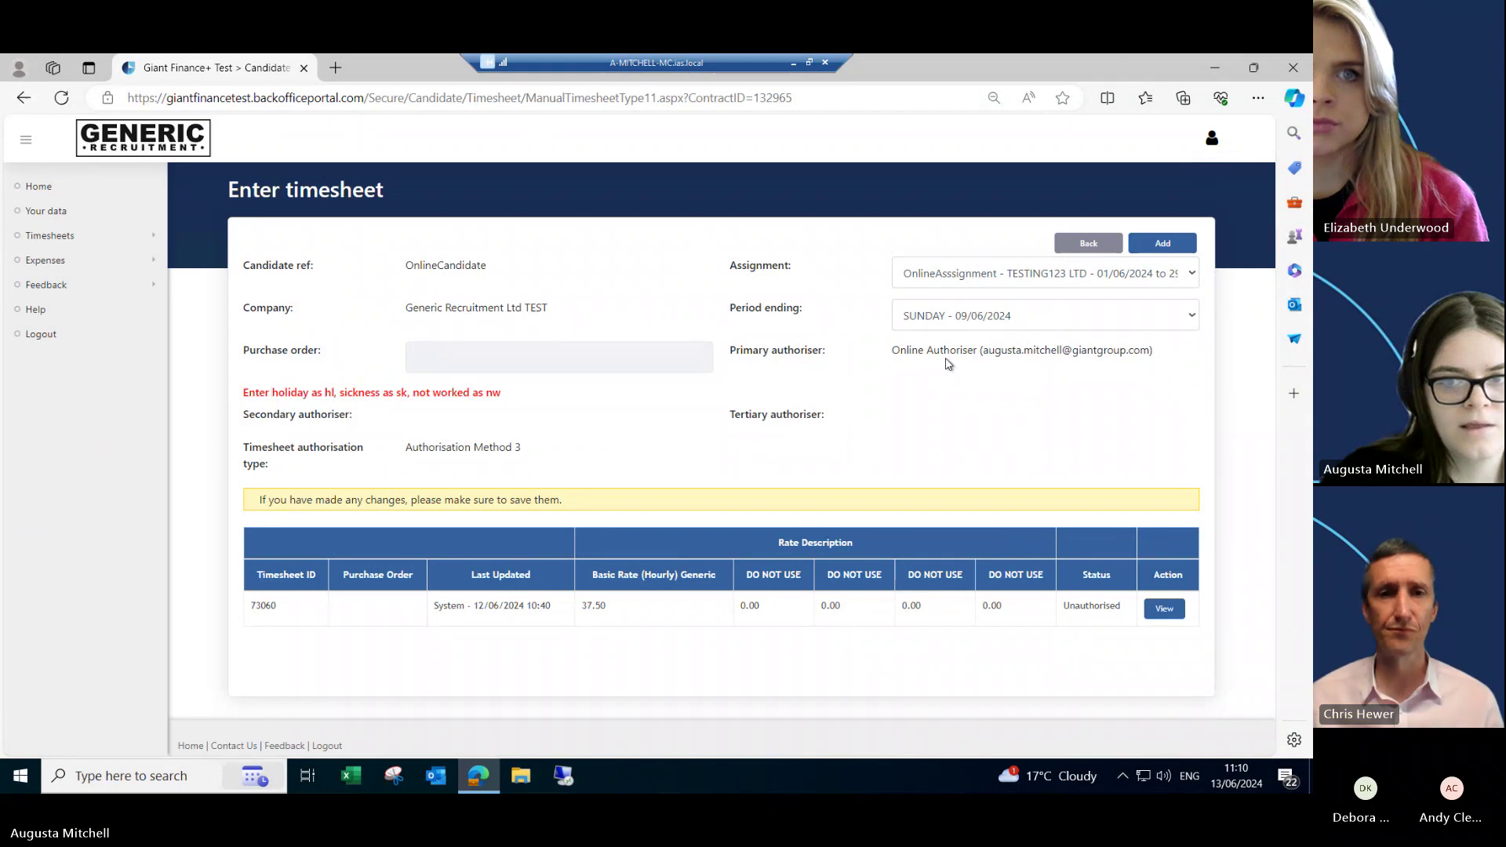
Step: Select the OnlineTimesheet1 assignment, showing an empty grid for the week ending 16/06/2024
click(983, 273)
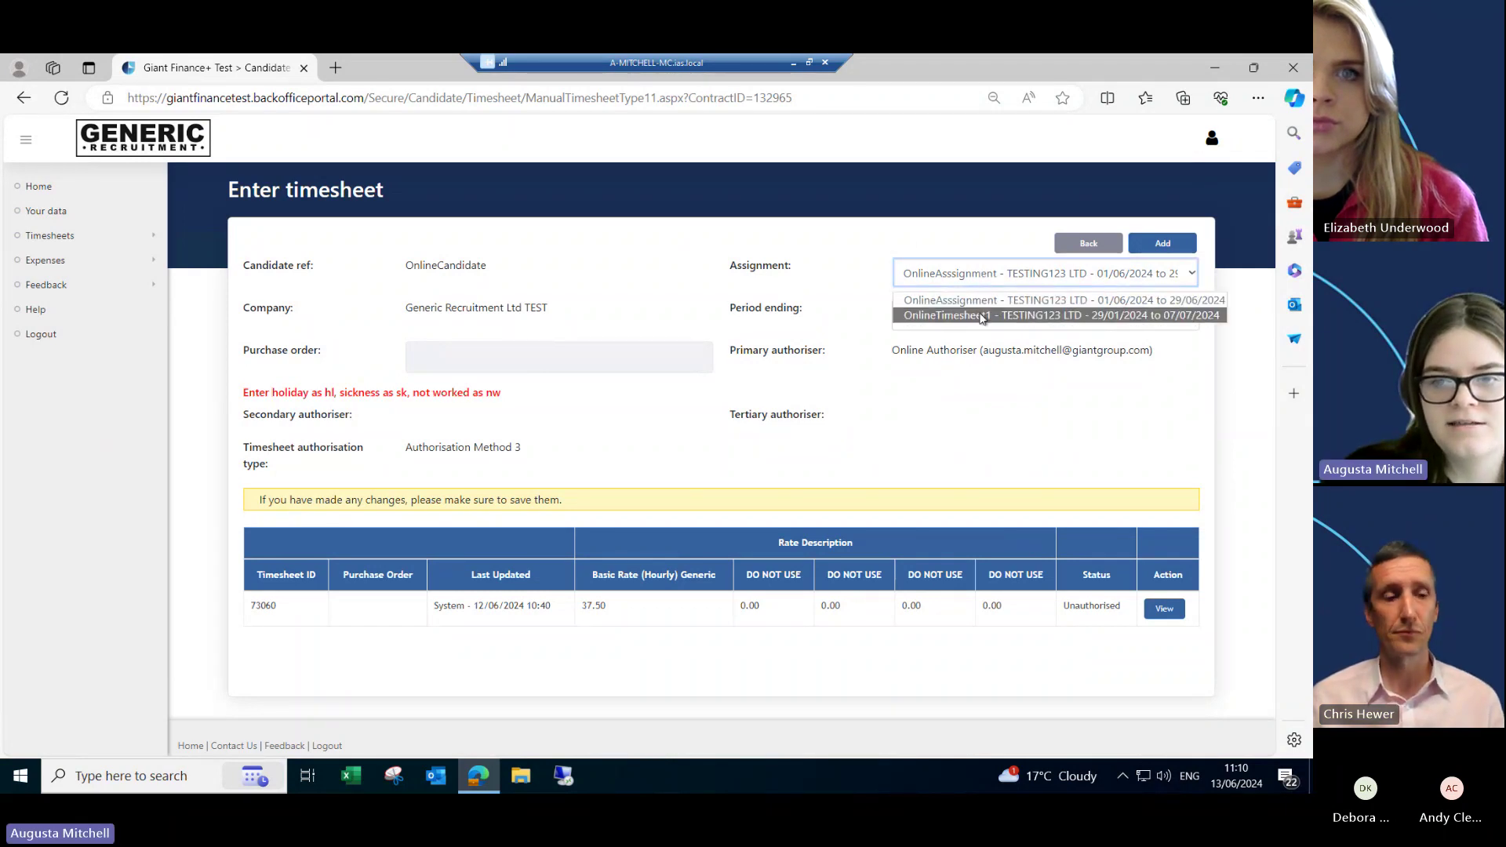
click(981, 315)
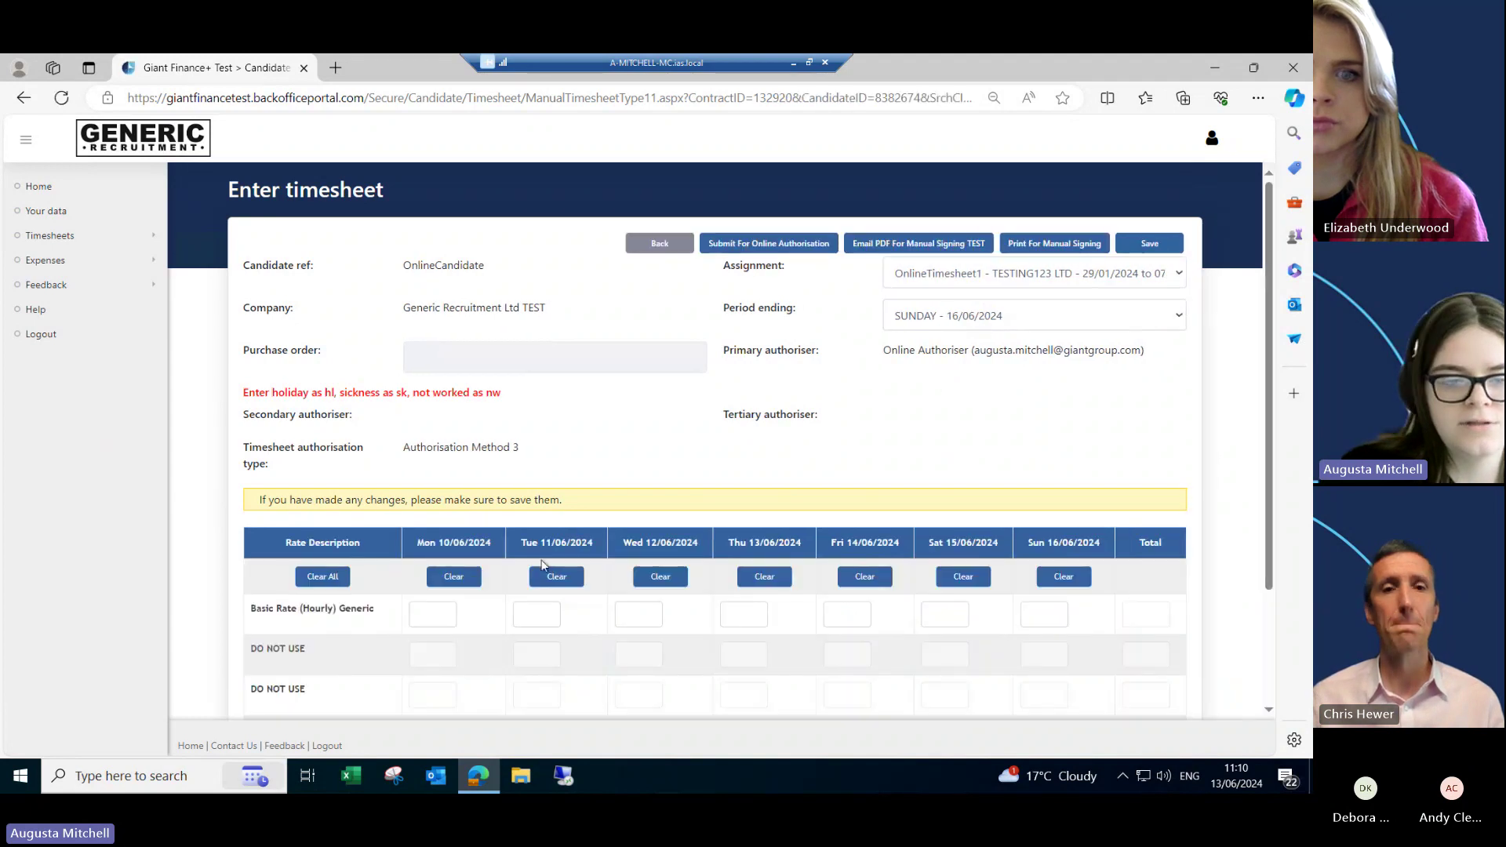
scroll(451, 531, down, 1)
scroll(451, 531, down, 1)
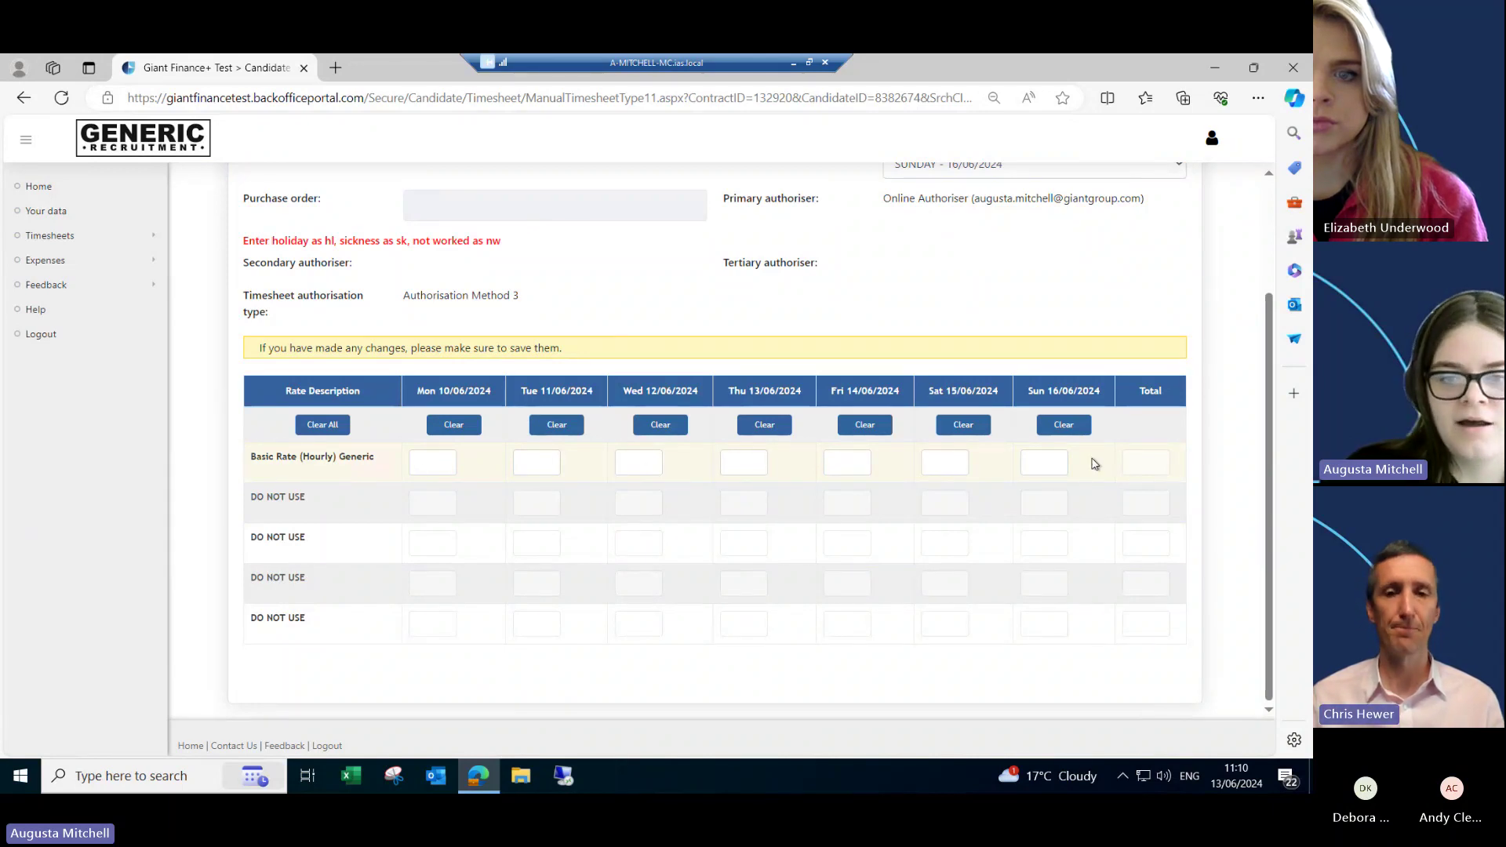
scroll(1009, 504, up, 3)
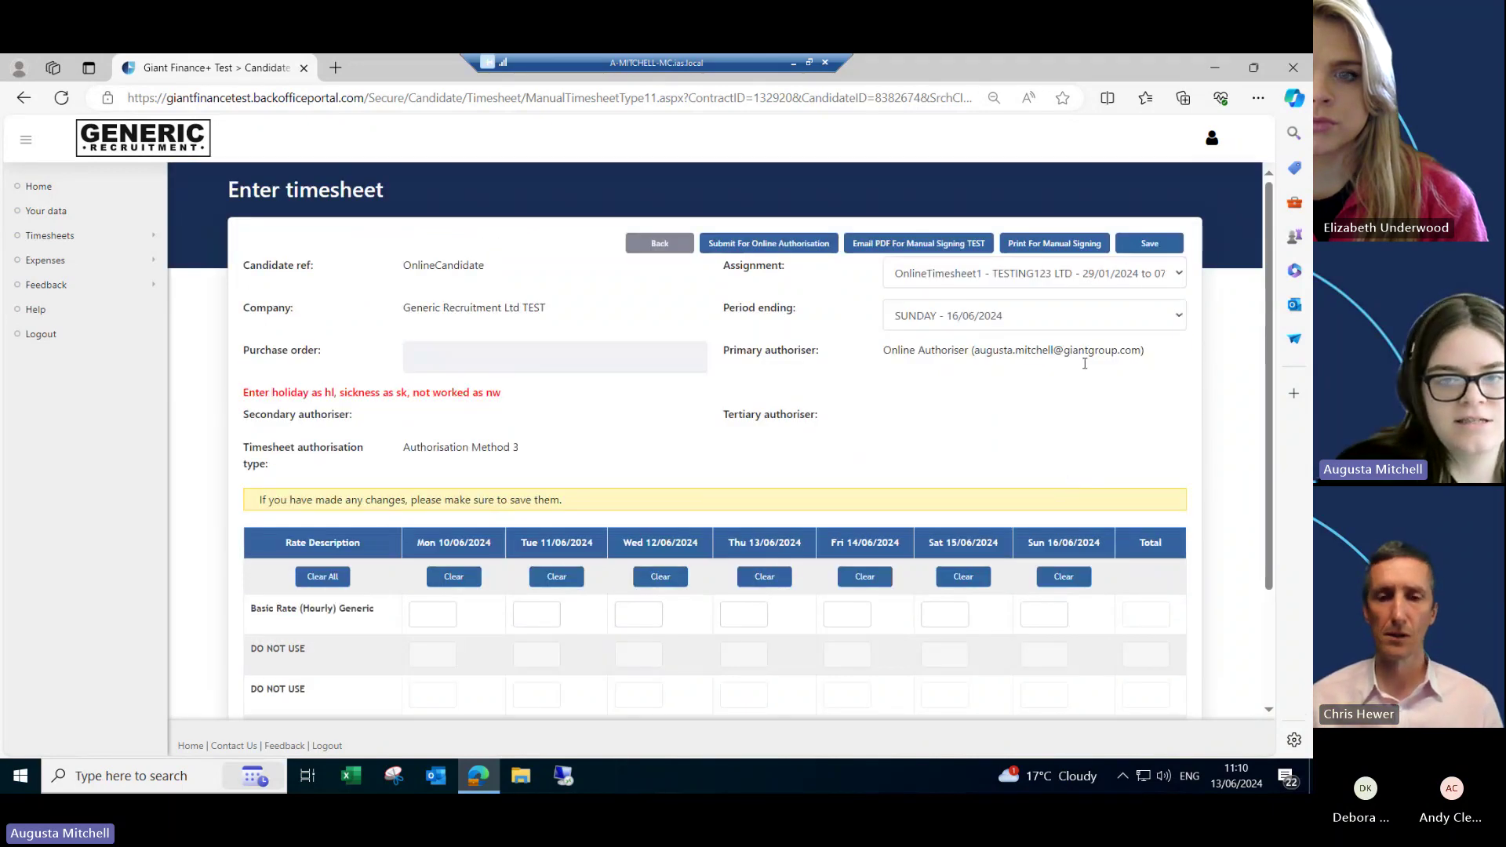
click(942, 276)
click(945, 315)
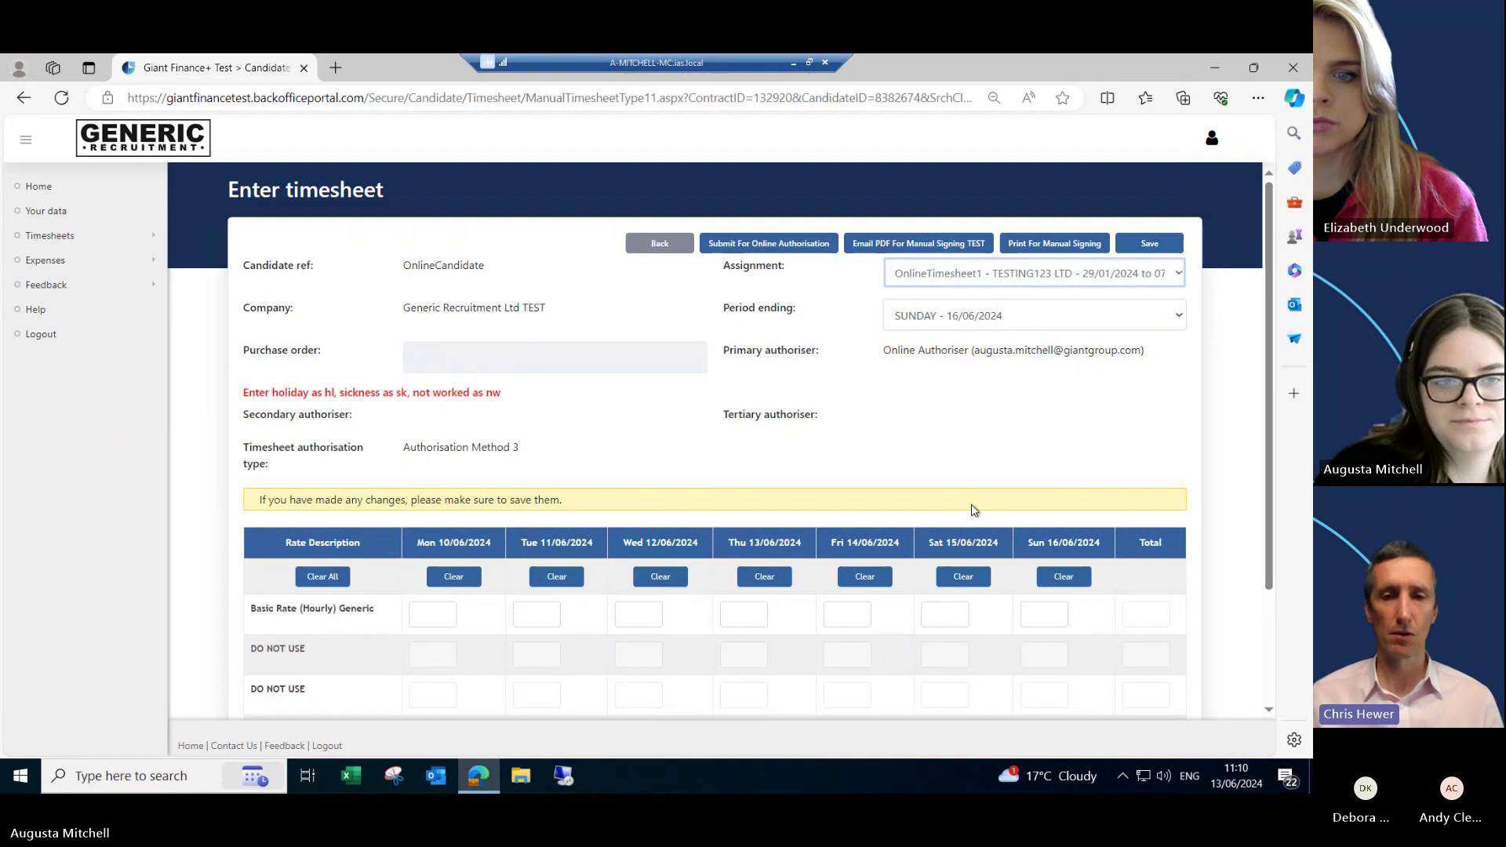
click(990, 442)
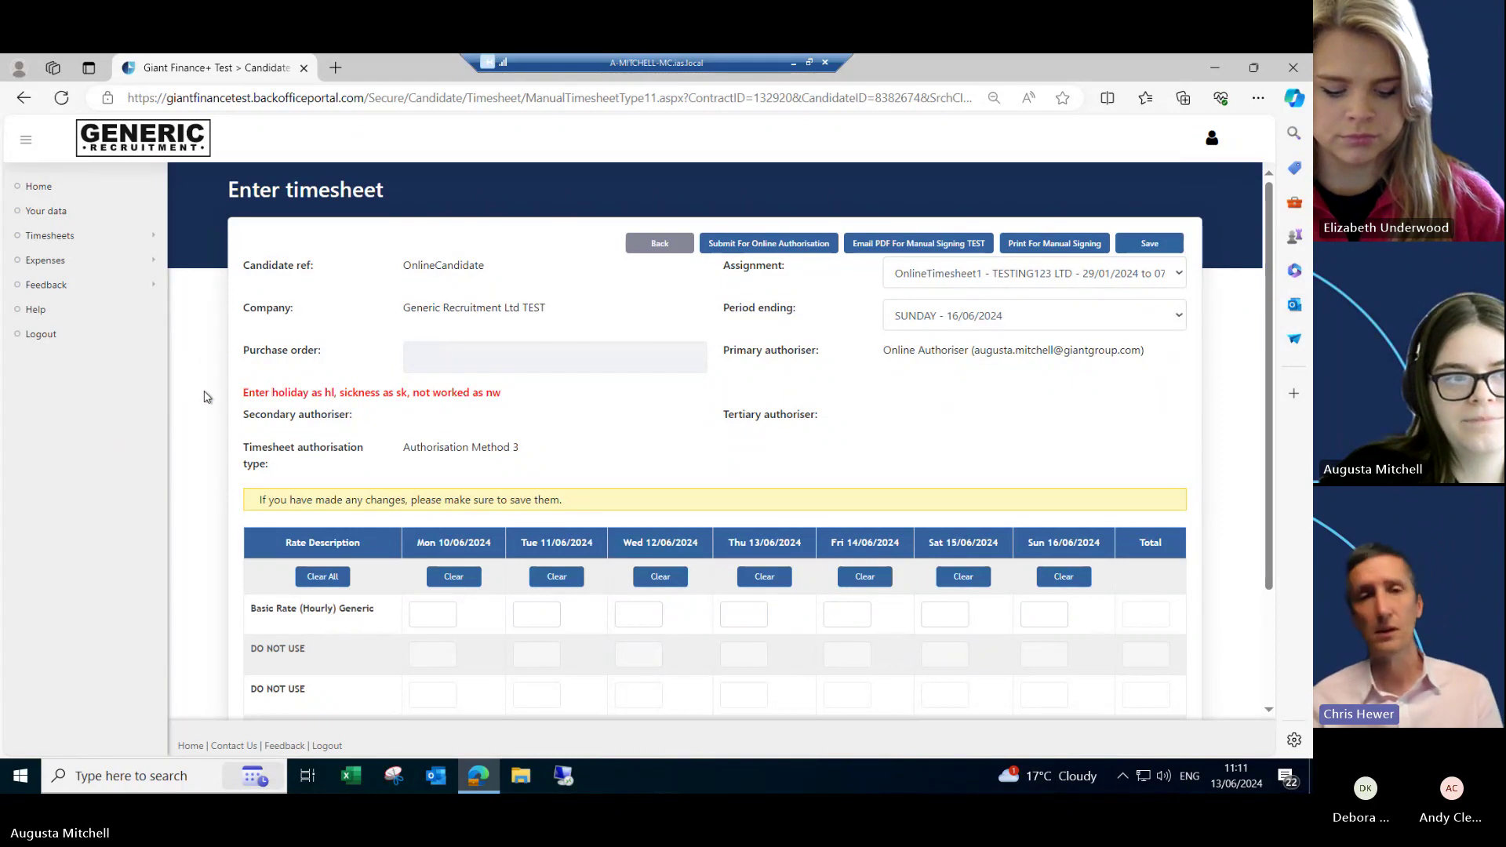
Step: Open Your data and scroll through the company, candidate ref, address and payroll details
click(44, 218)
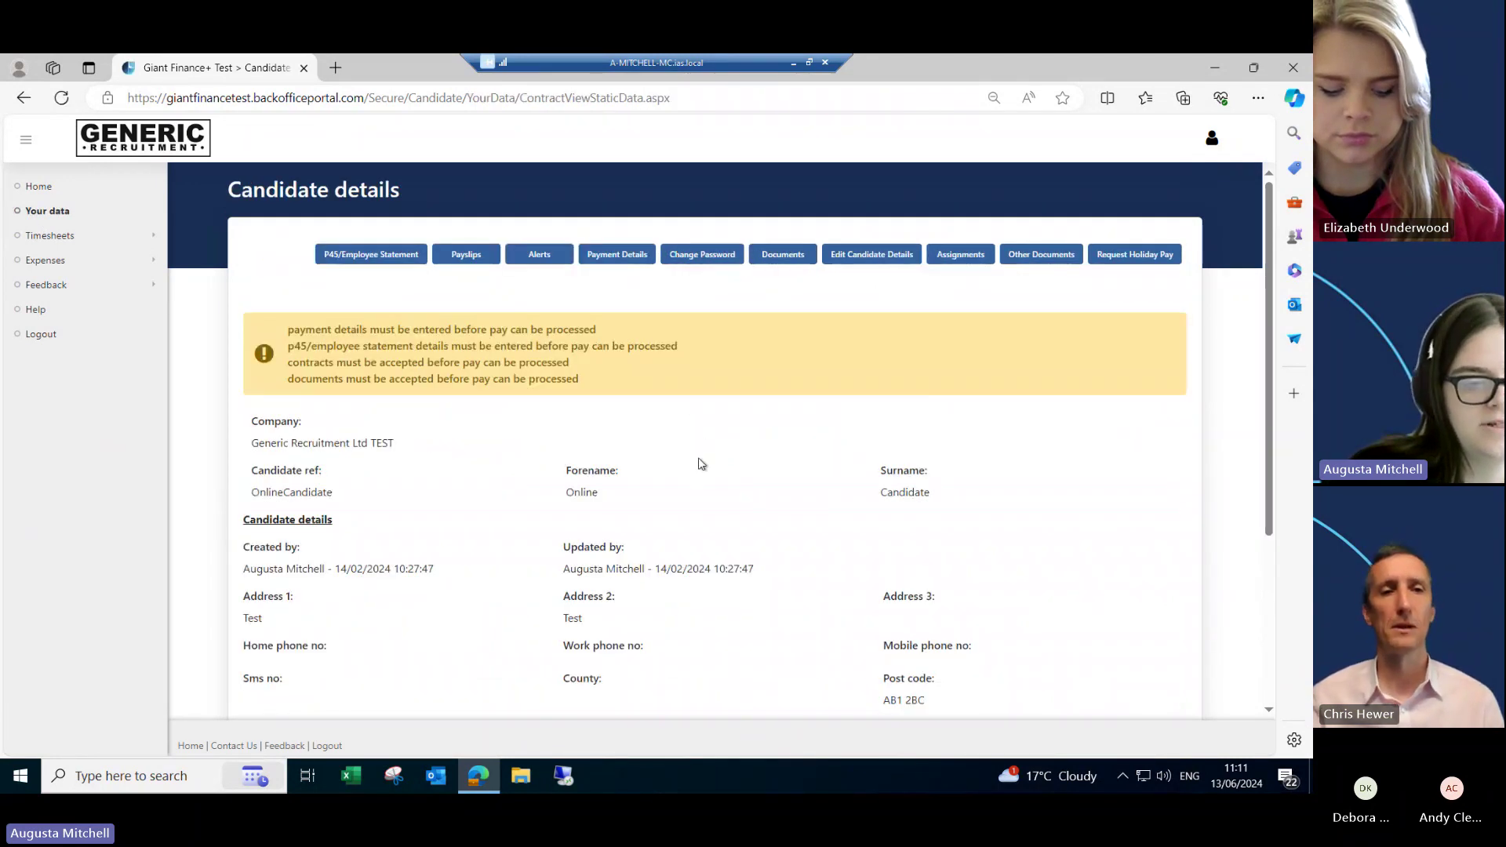
scroll(758, 499, down, 3)
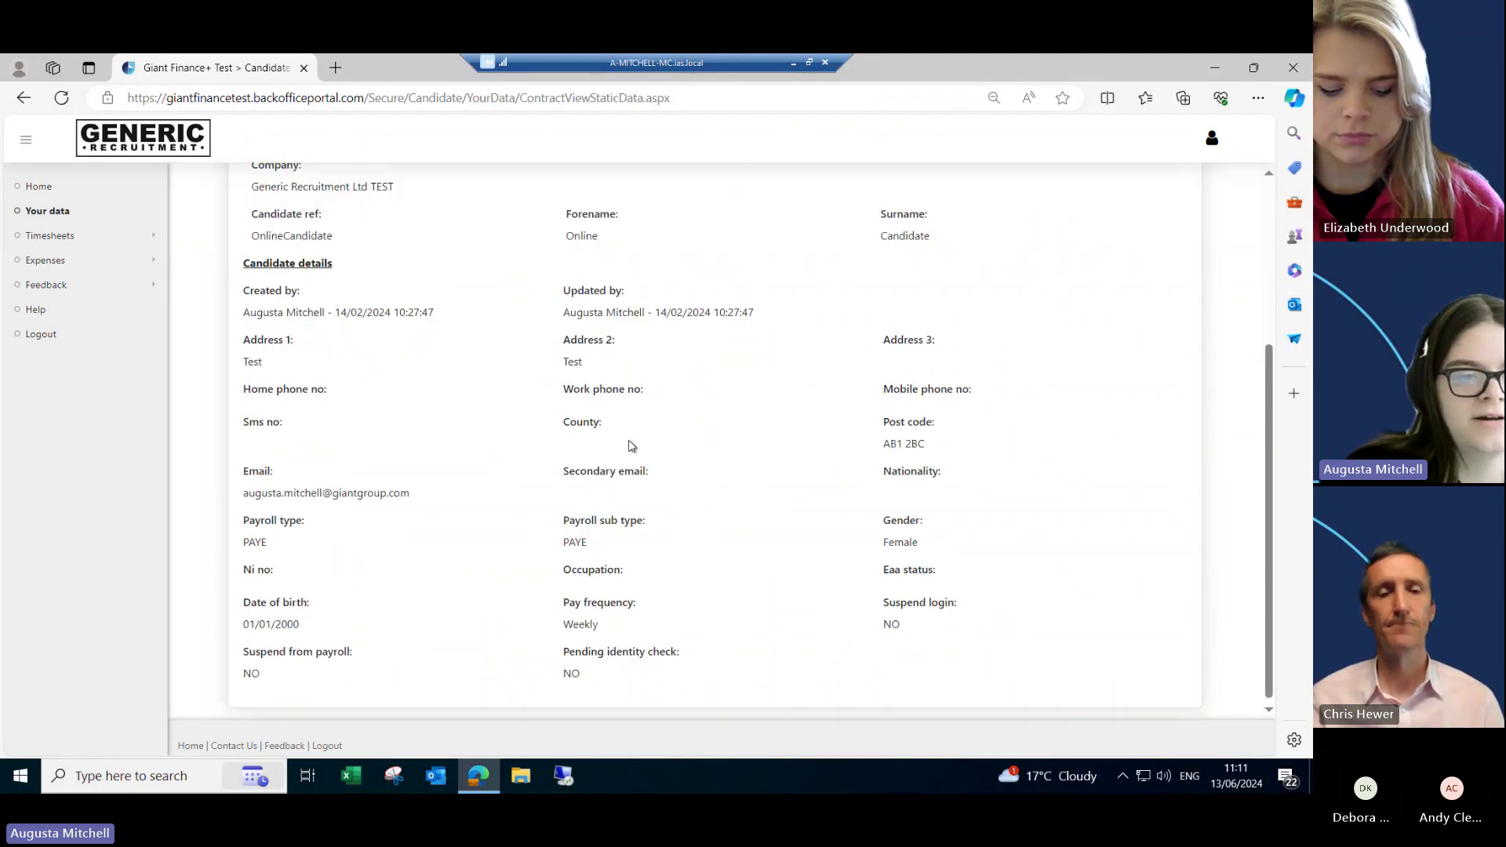
scroll(838, 490, up, 3)
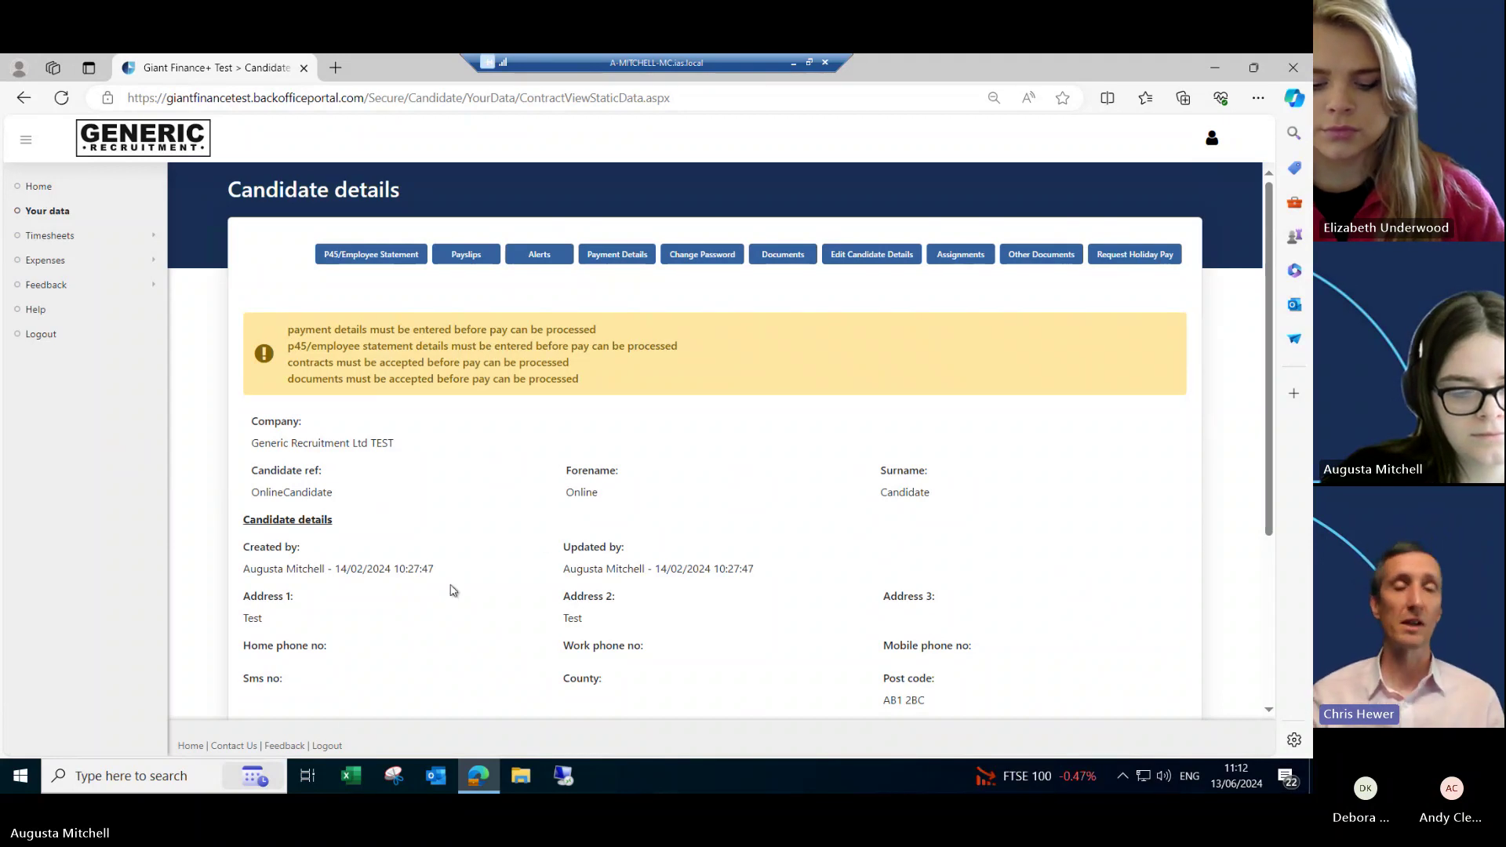
Step: Log the candidate out and sign in with the client authoriser's saved account
click(328, 746)
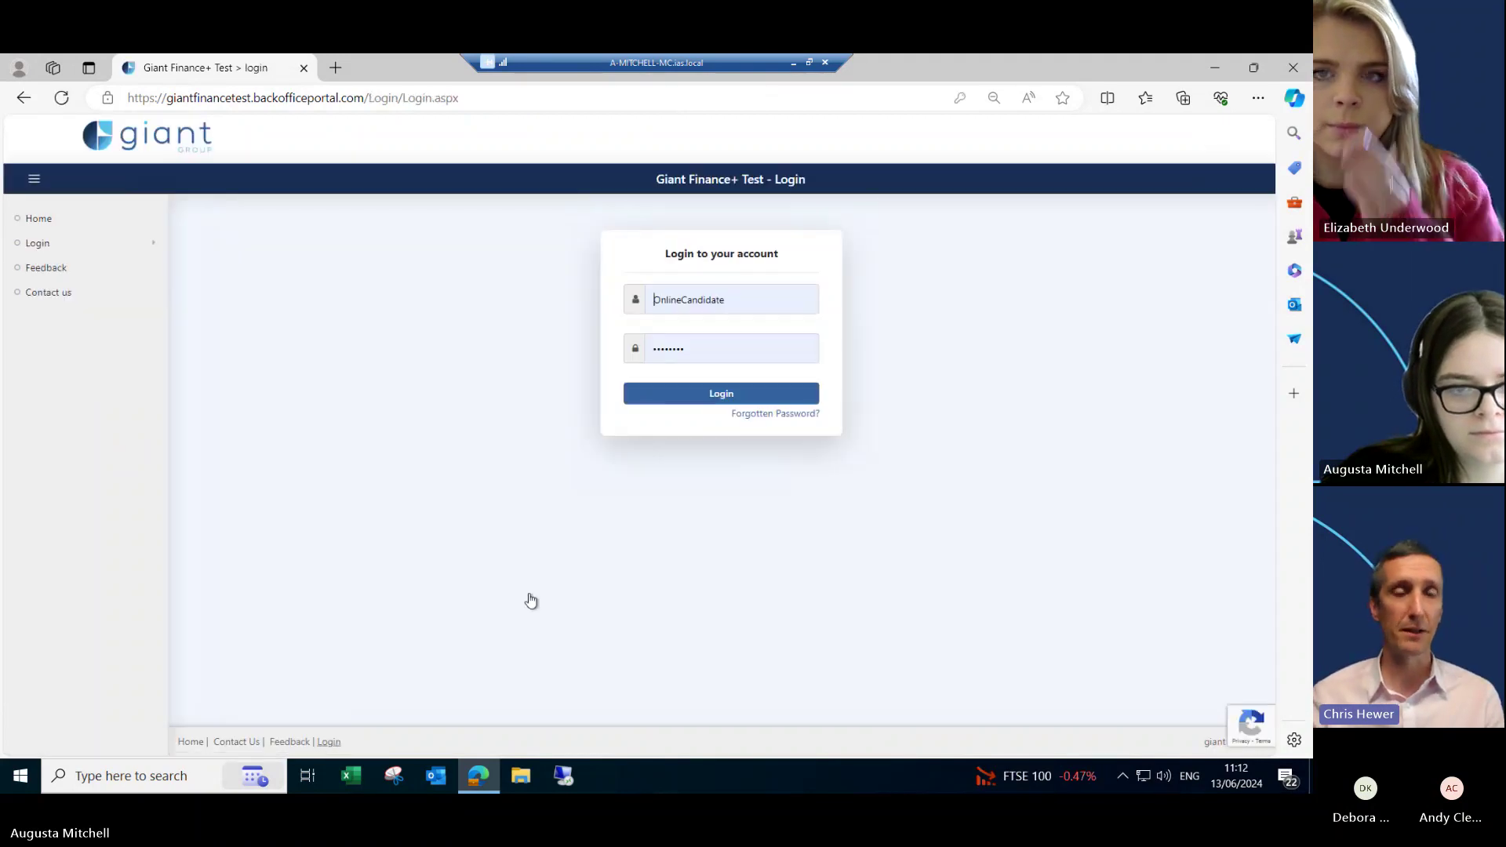
click(768, 300)
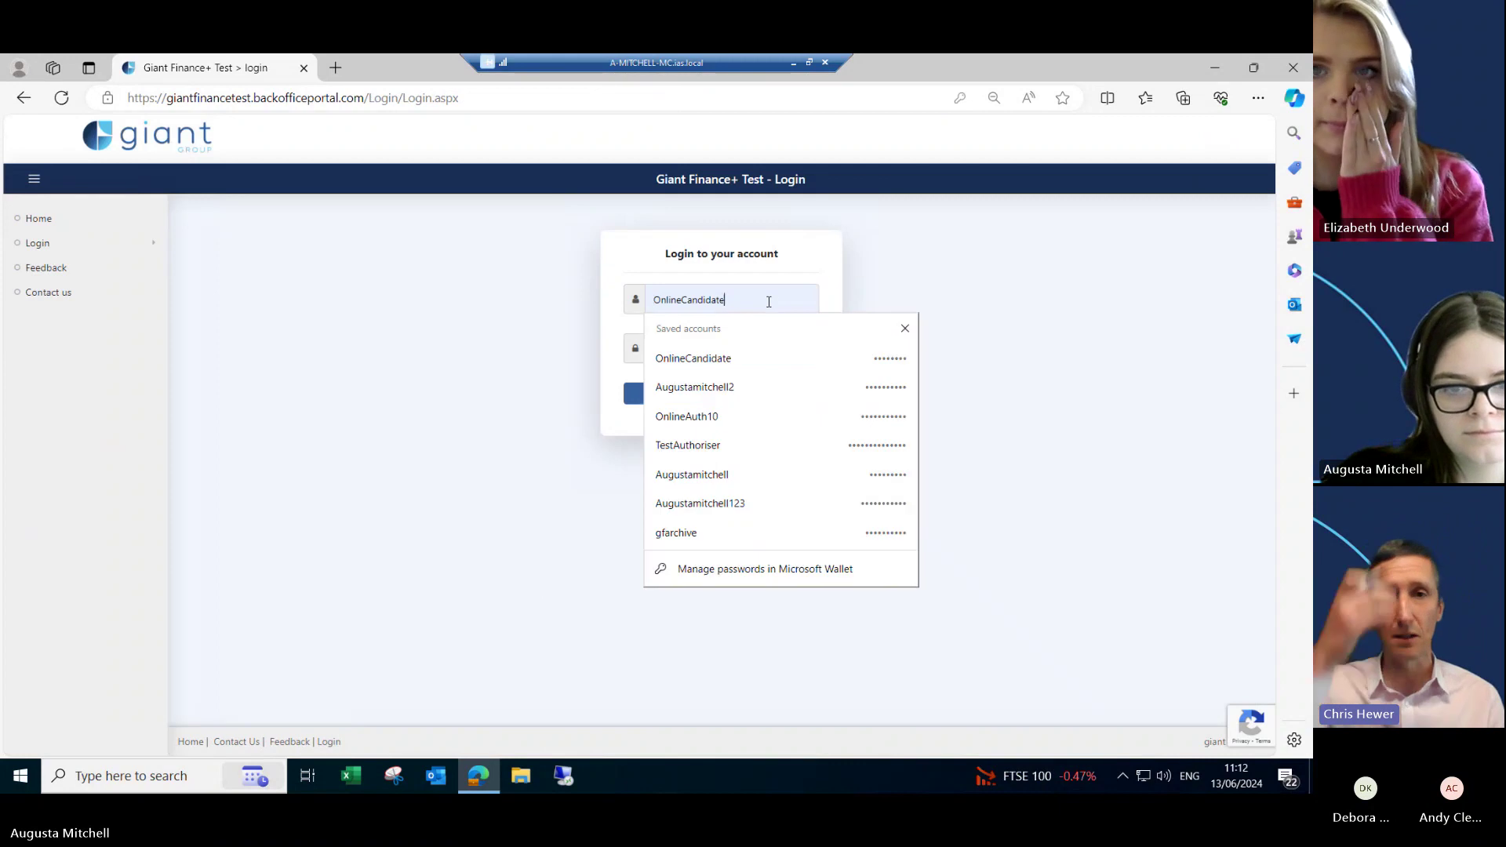
click(746, 416)
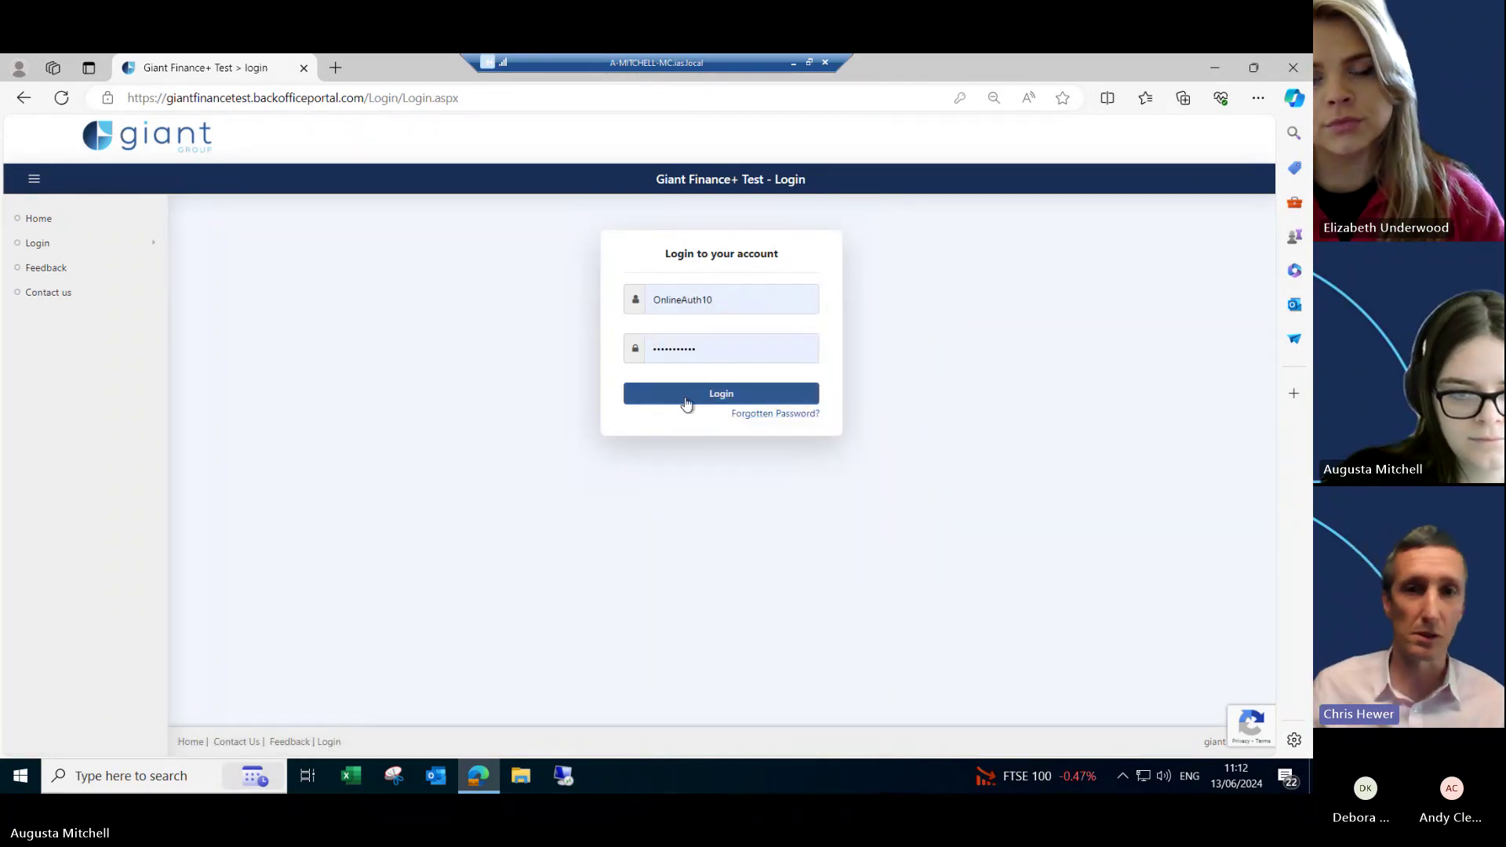
click(687, 404)
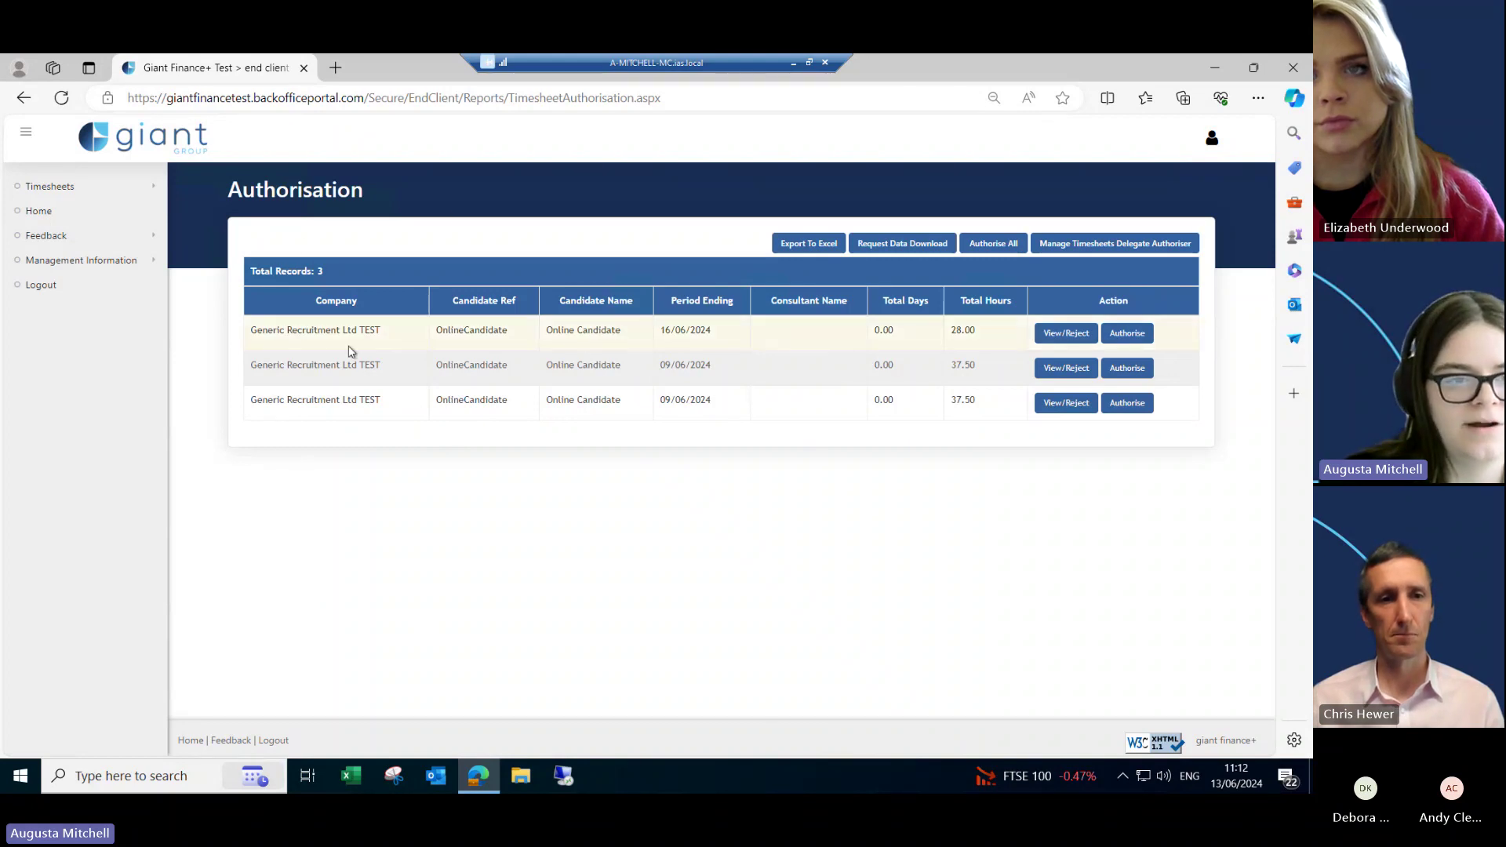
click(69, 194)
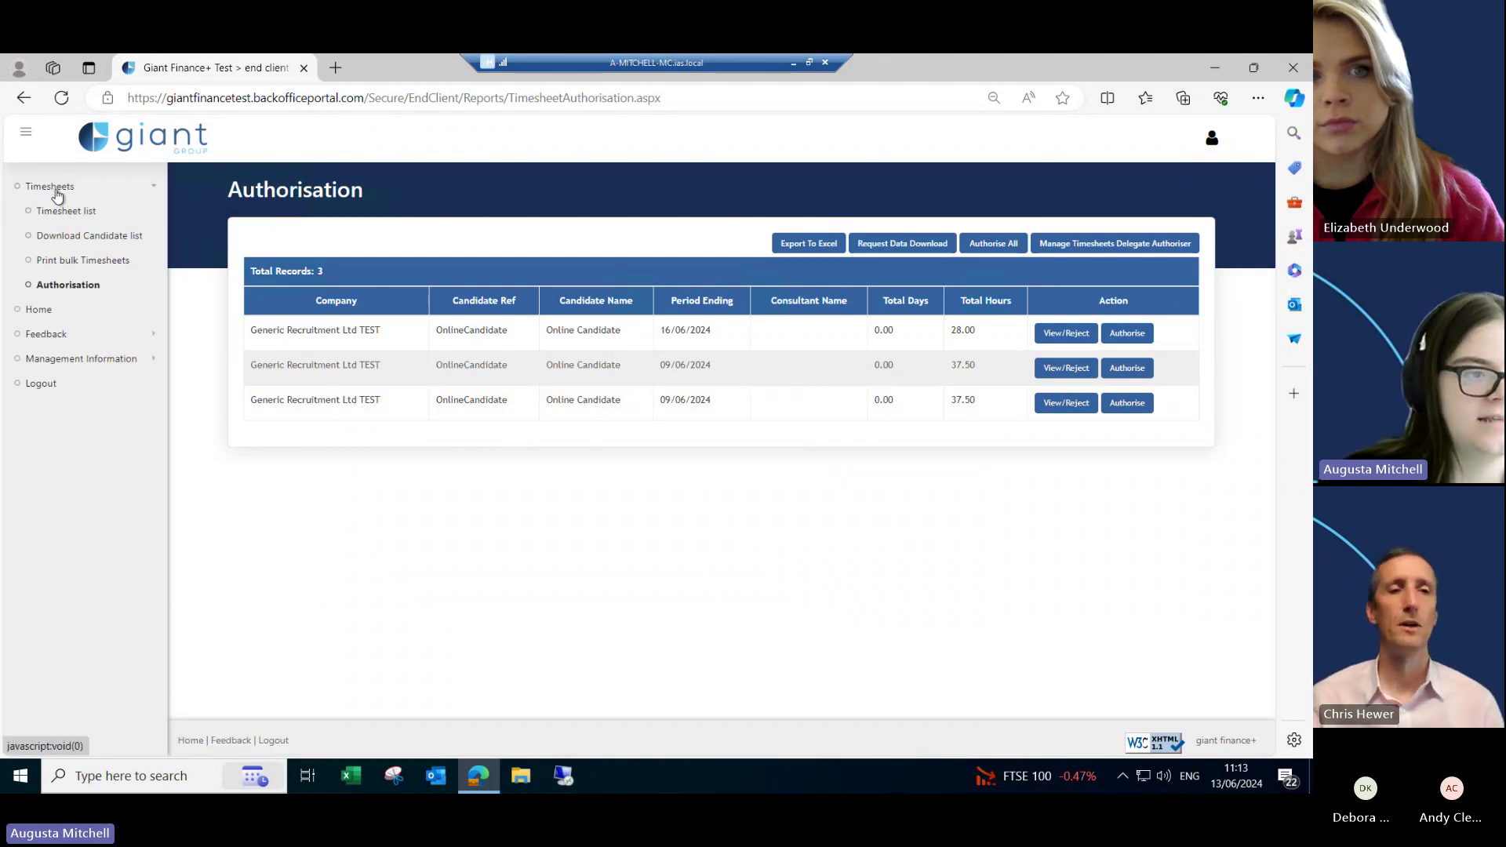
click(56, 192)
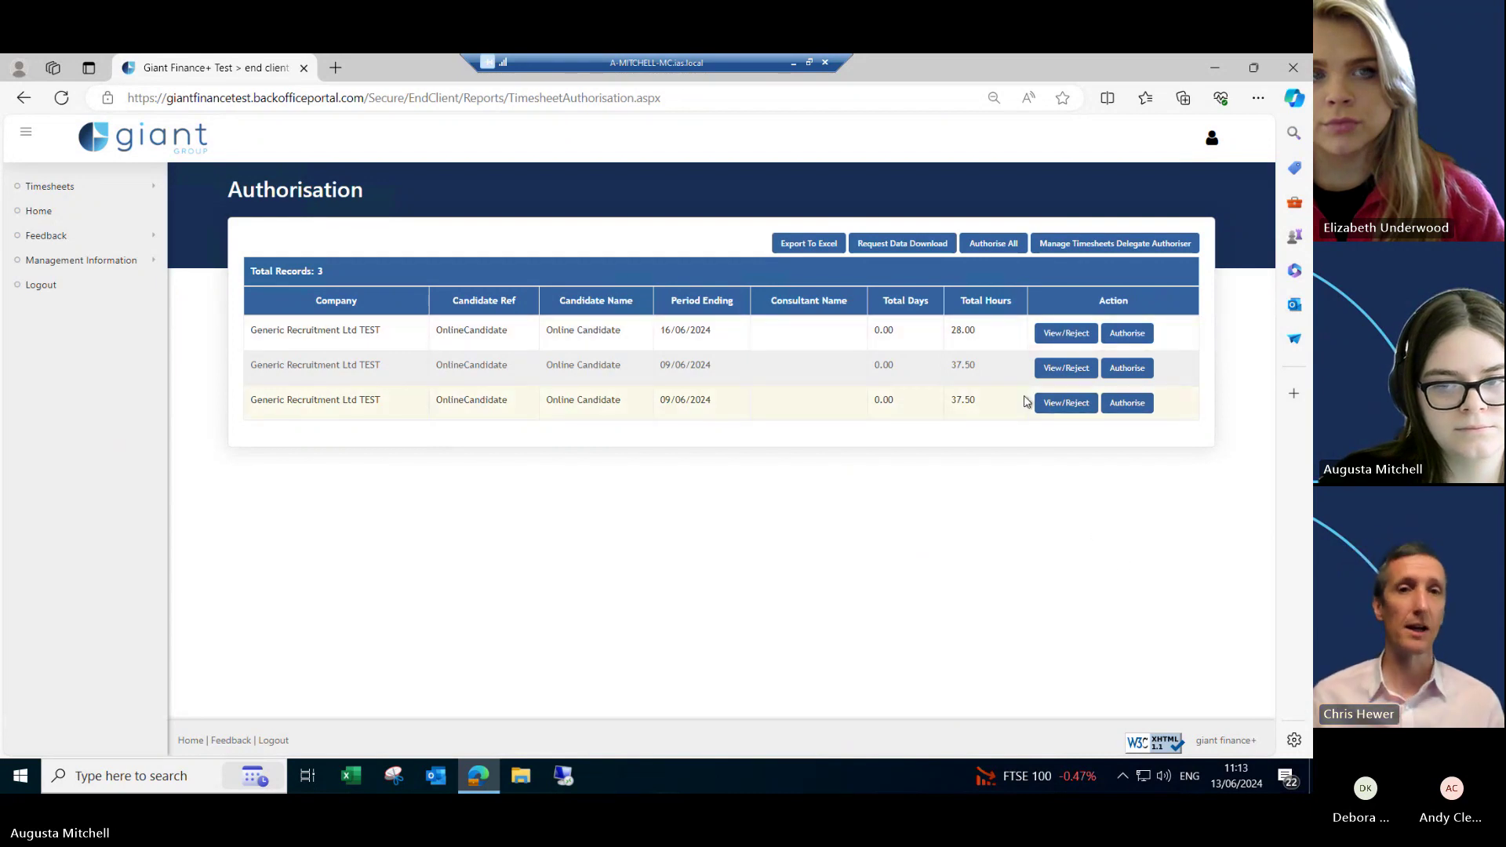
Step: Open the 16/06/2024 timesheet of 28.00 hours and review its details
click(1069, 337)
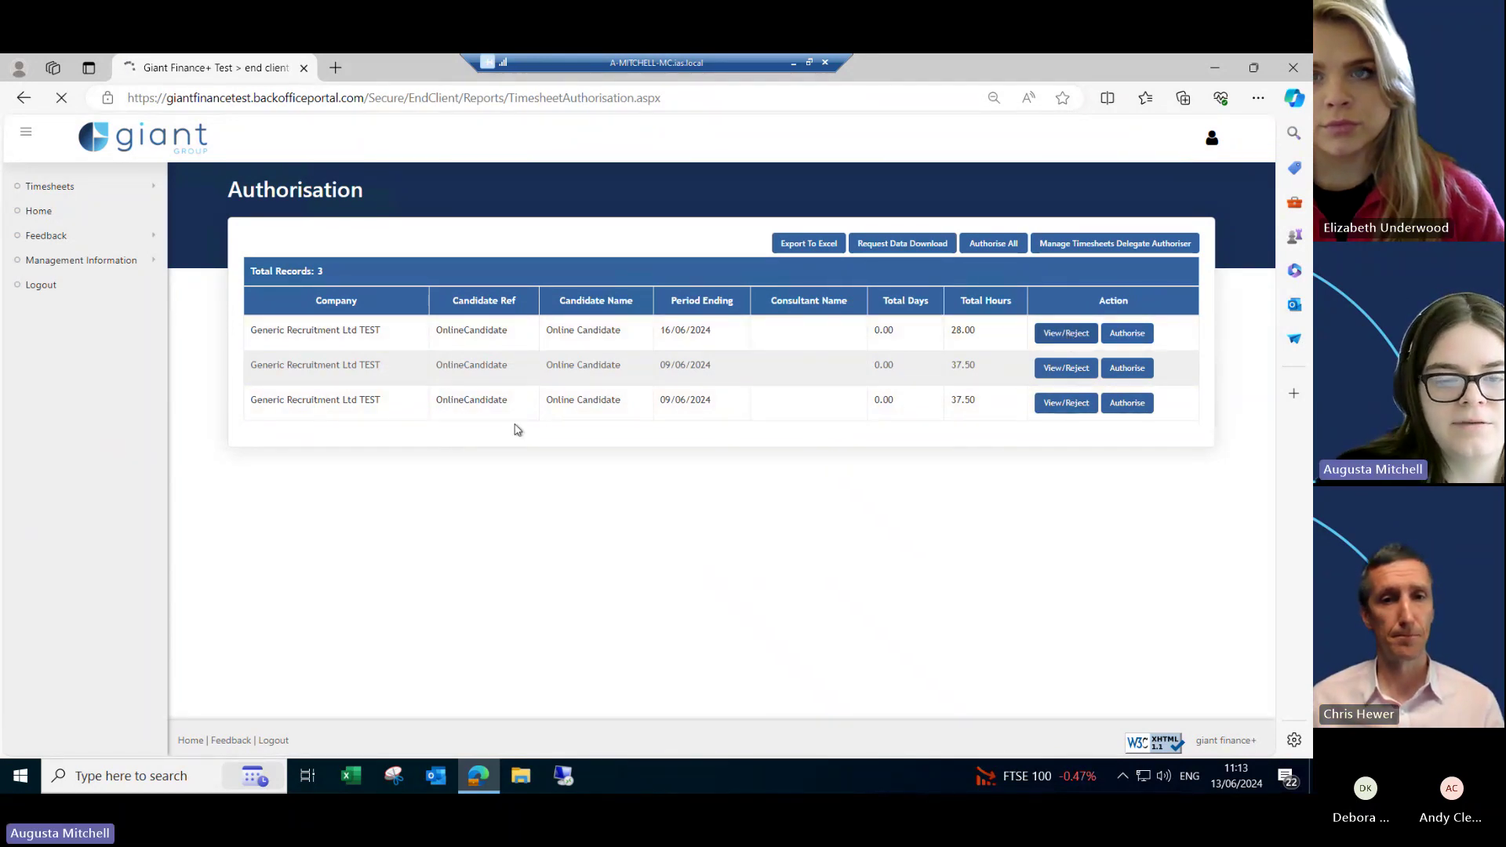
scroll(609, 548, down, 3)
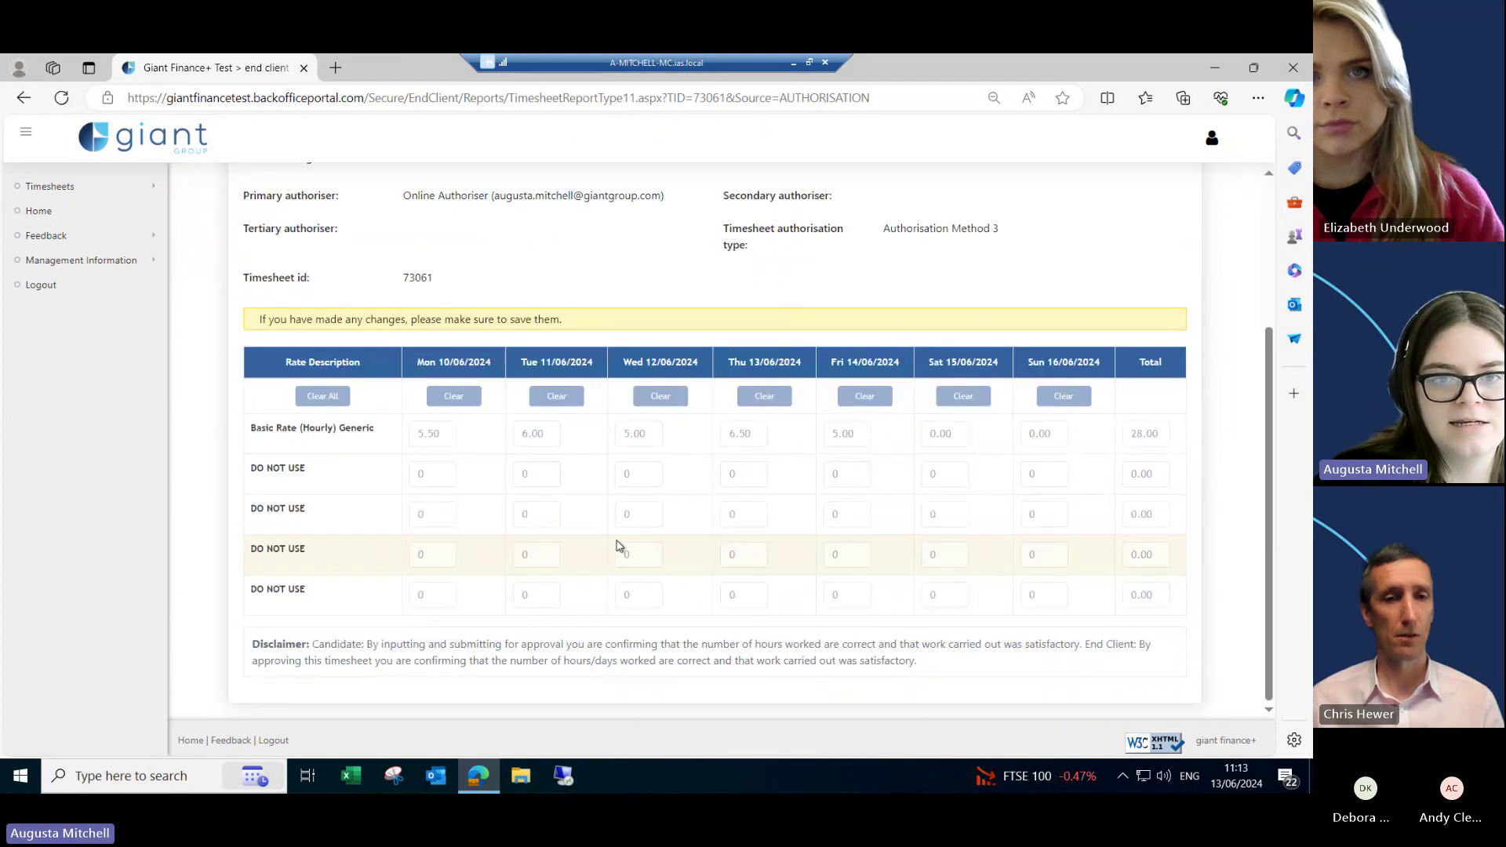
scroll(619, 544, up, 3)
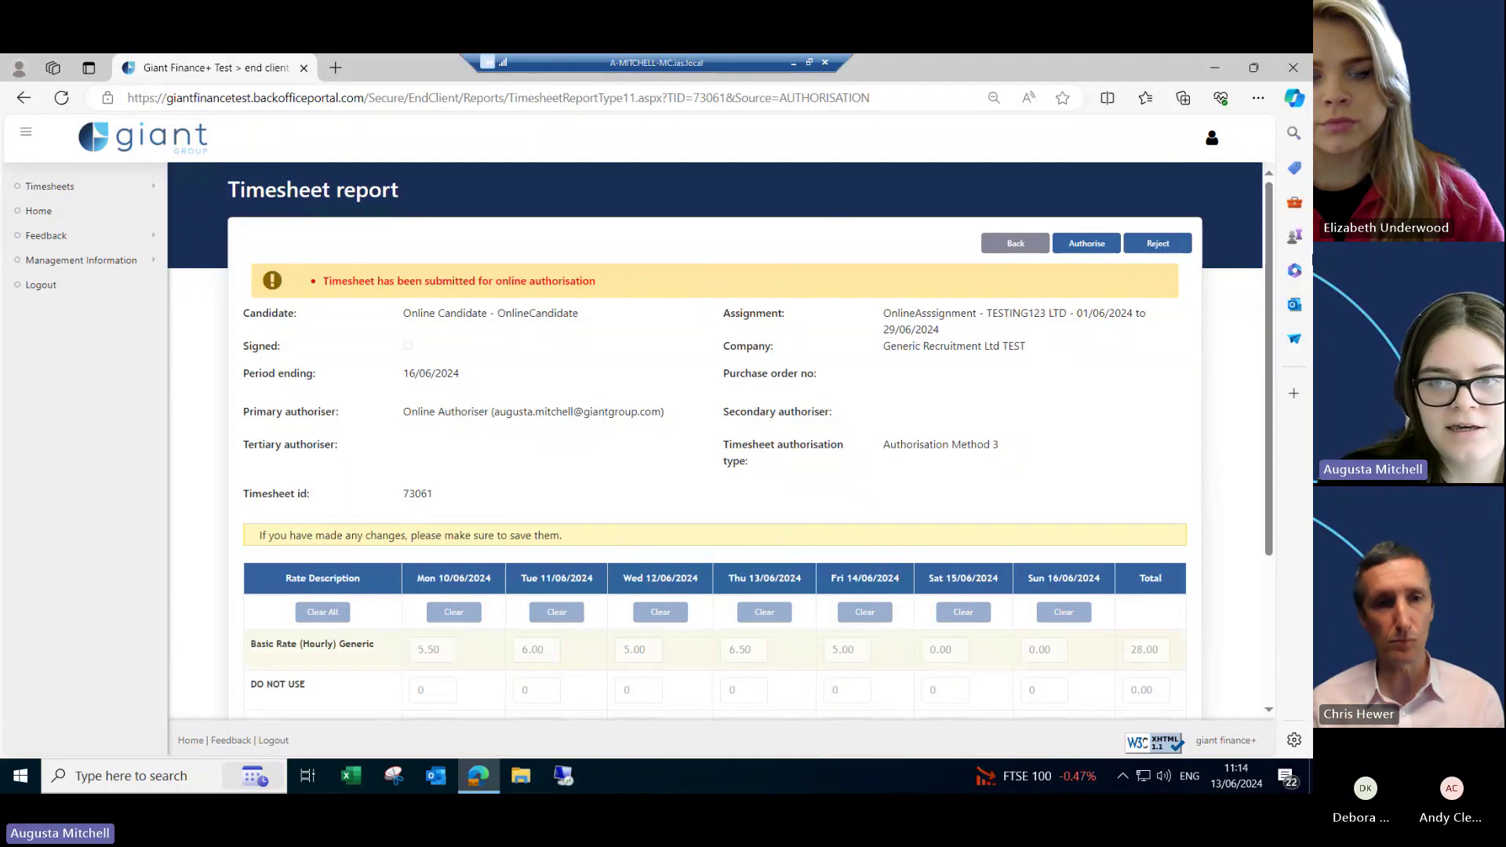
Step: Reject the timesheet with the reason 'incorrect hours' and save
click(1165, 245)
click(741, 545)
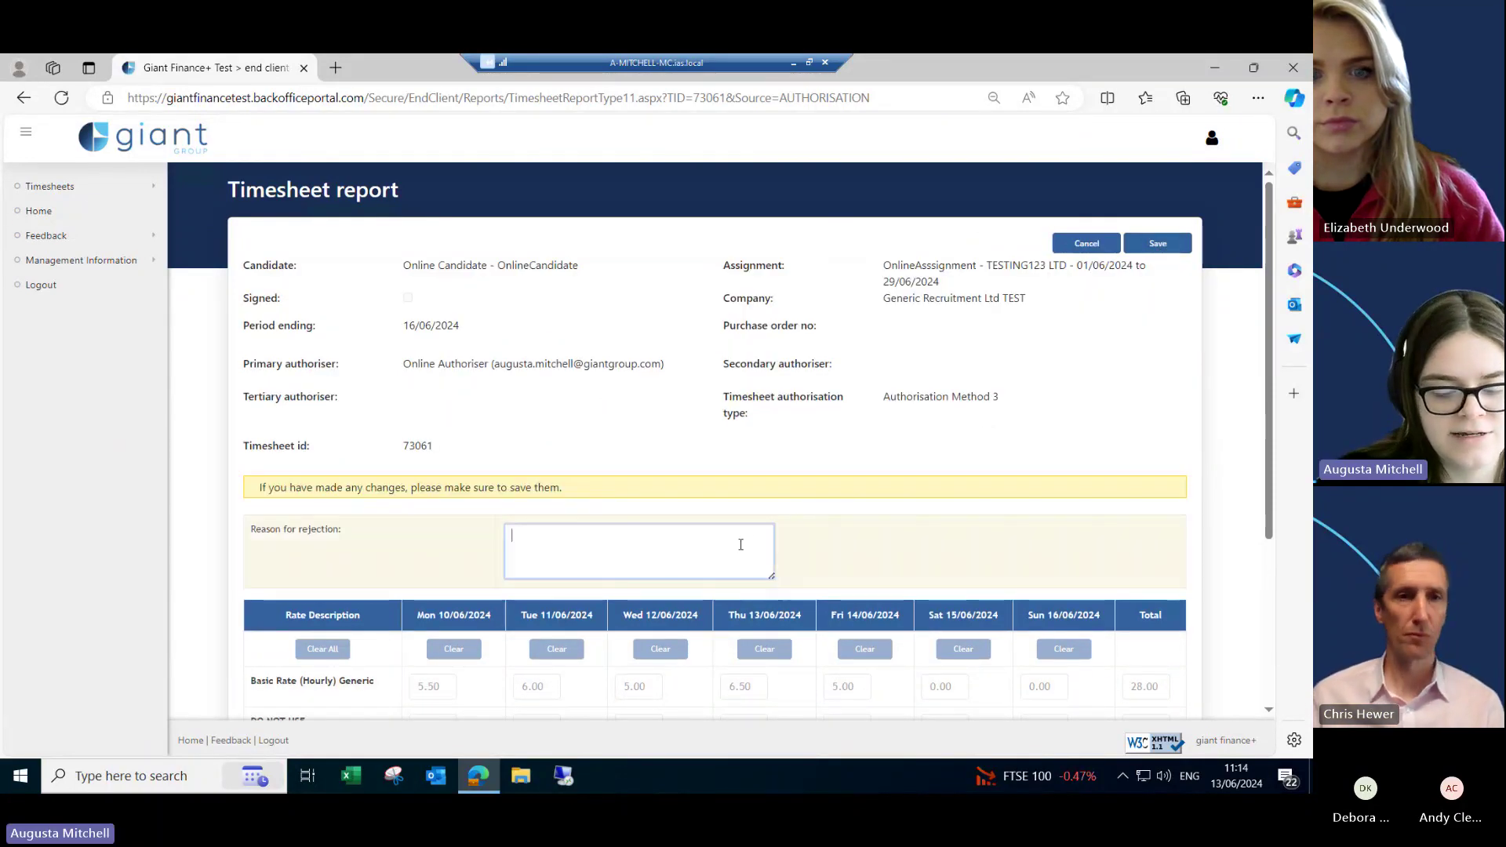
text(inco)
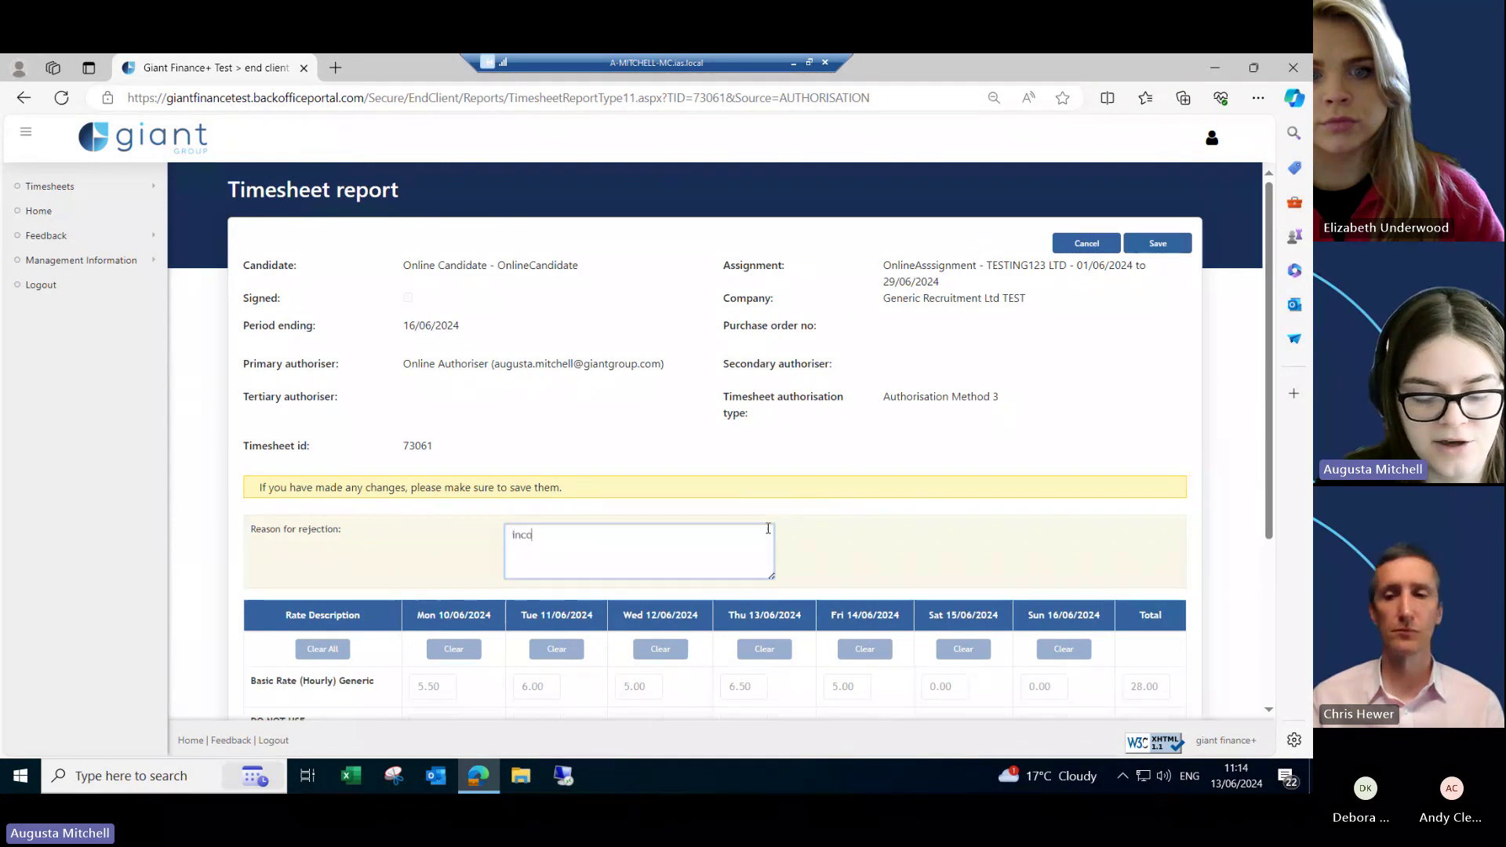
text(rrect hours)
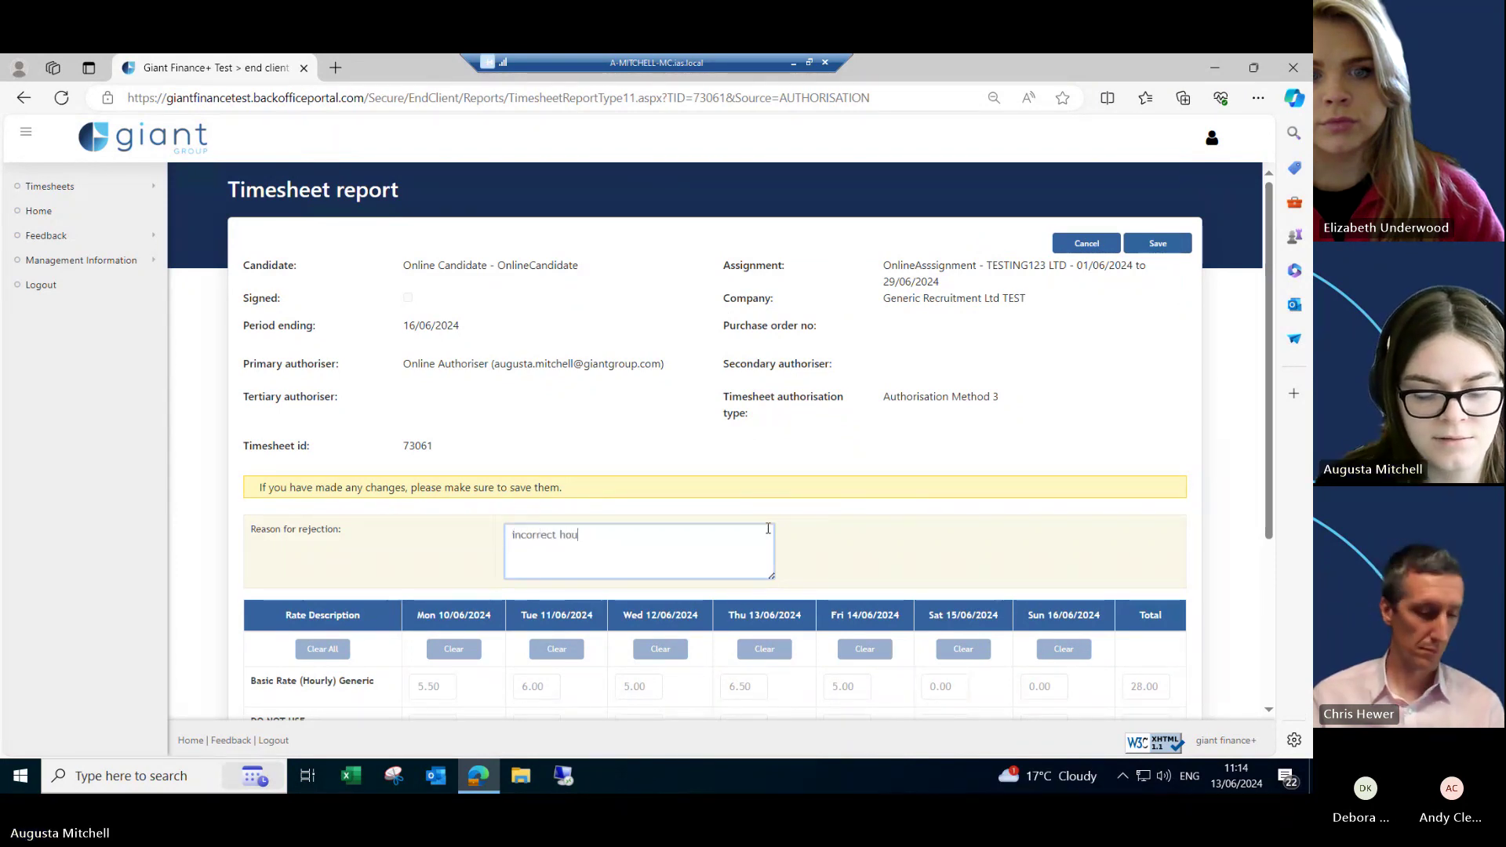
click(1158, 243)
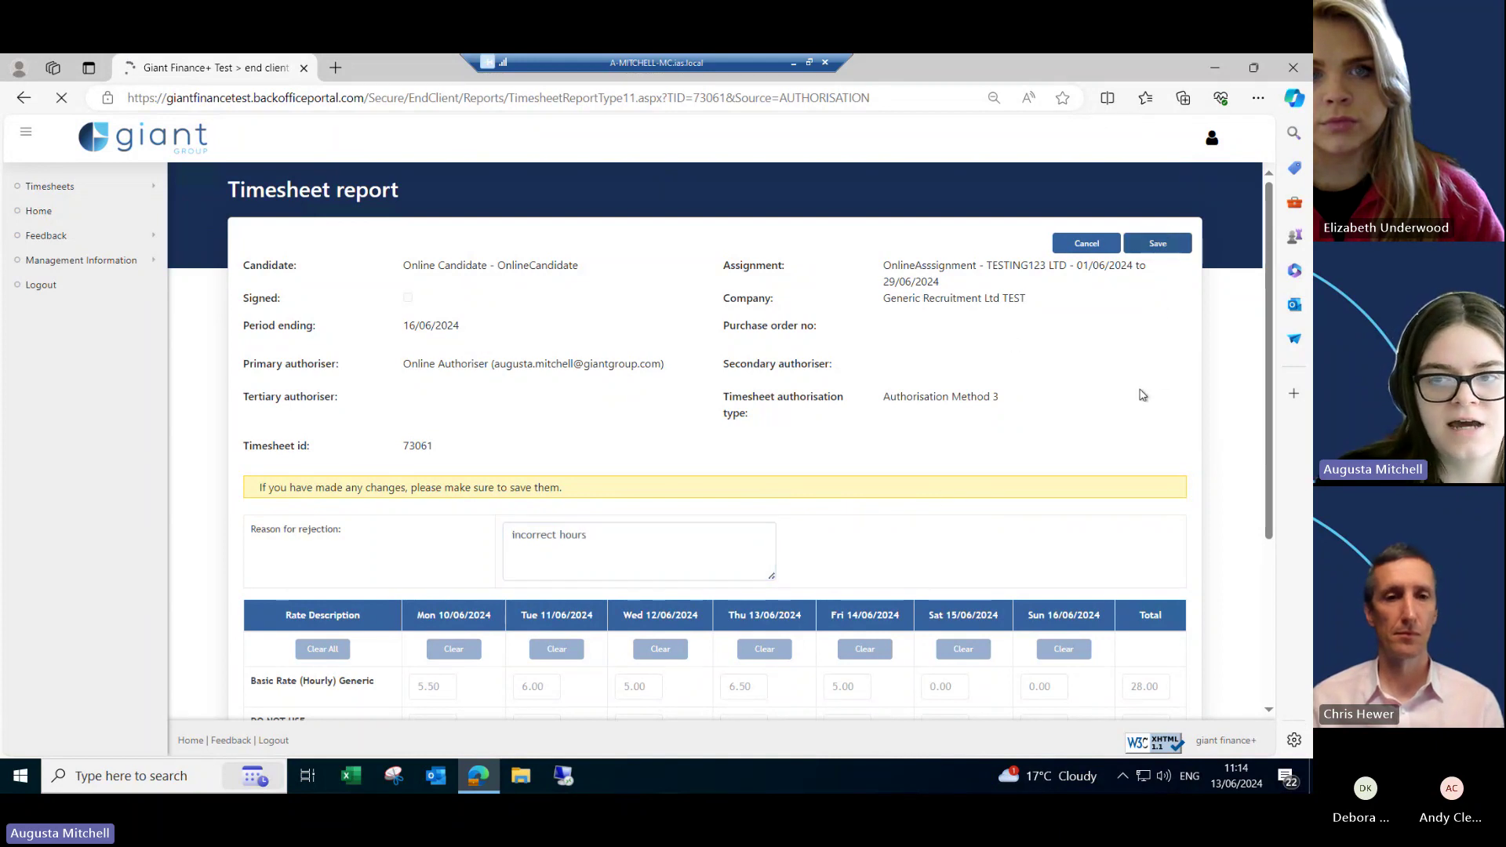